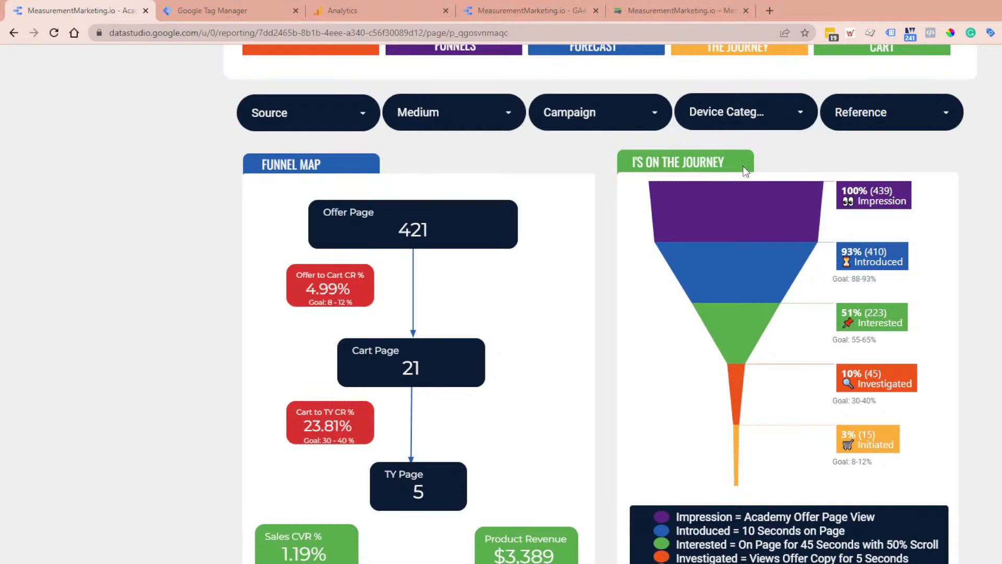
# Step: Examine the Offer Page figures in the funnel map and the stage definitions in the I's on the Journey legend
pyautogui.scroll(2, 766, 456)
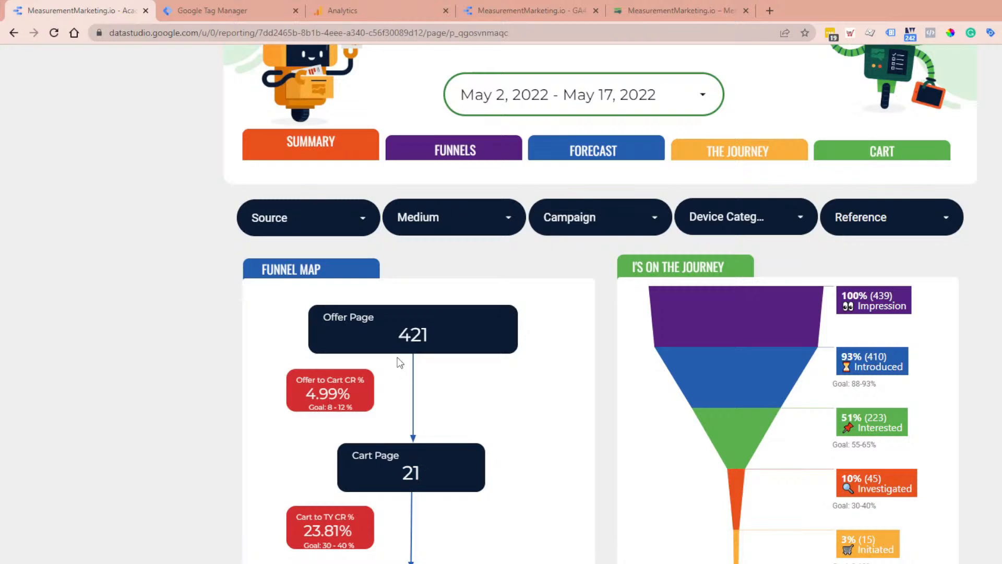
pyautogui.moveTo(354, 410); pyautogui.dragTo(309, 414)
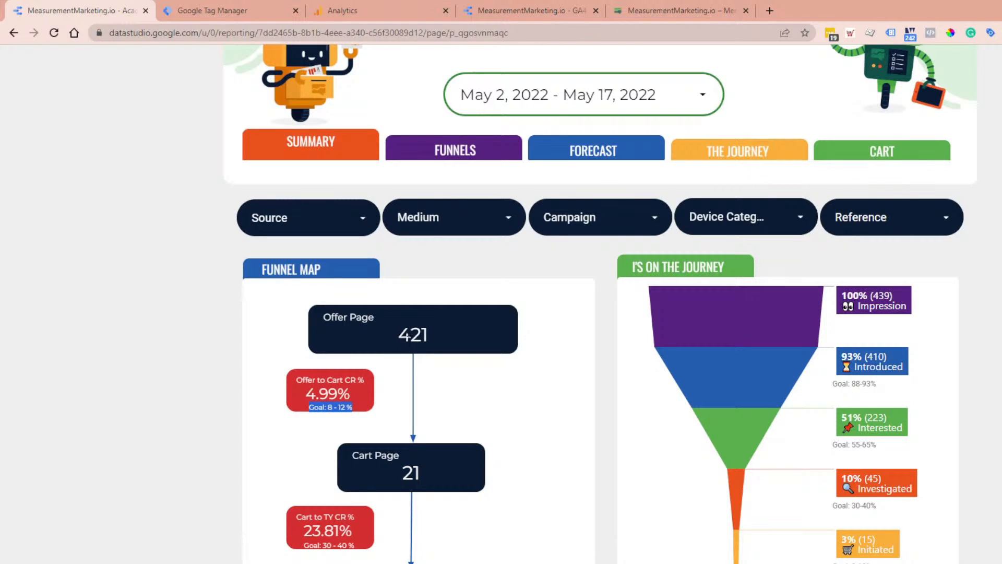
pyautogui.doubleClick(425, 335)
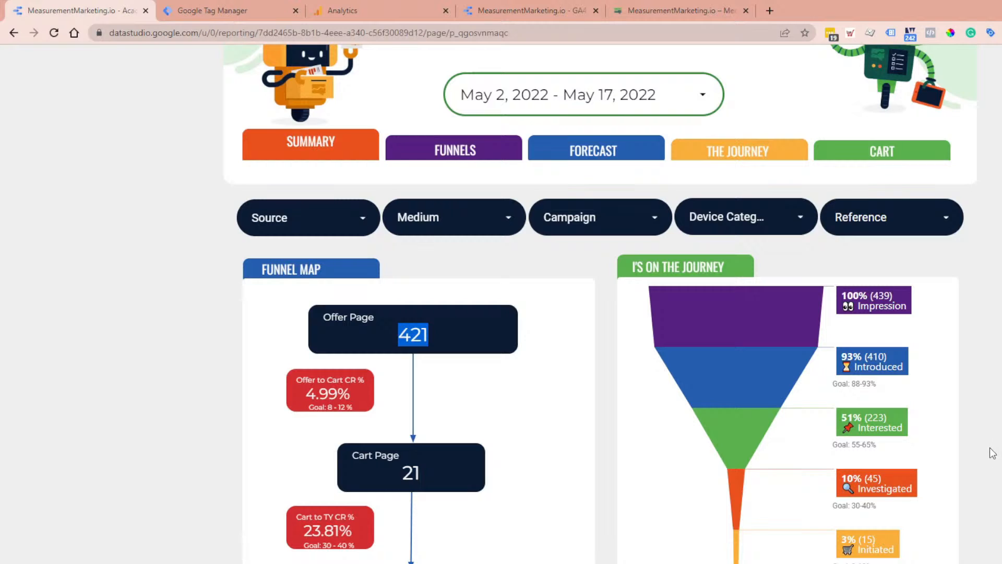
pyautogui.scroll(-2, 966, 522)
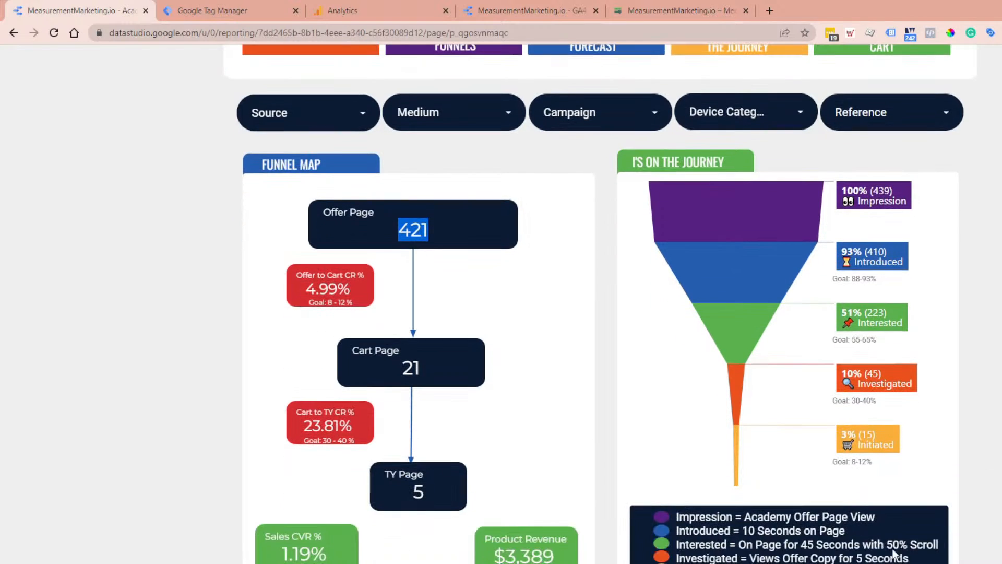
pyautogui.moveTo(677, 517); pyautogui.dragTo(910, 560)
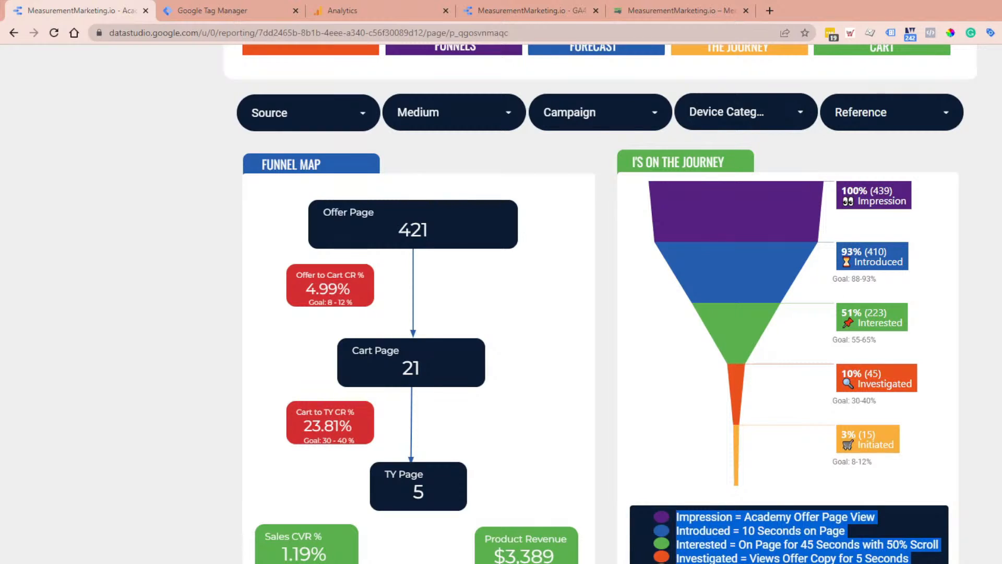
pyautogui.click(760, 517)
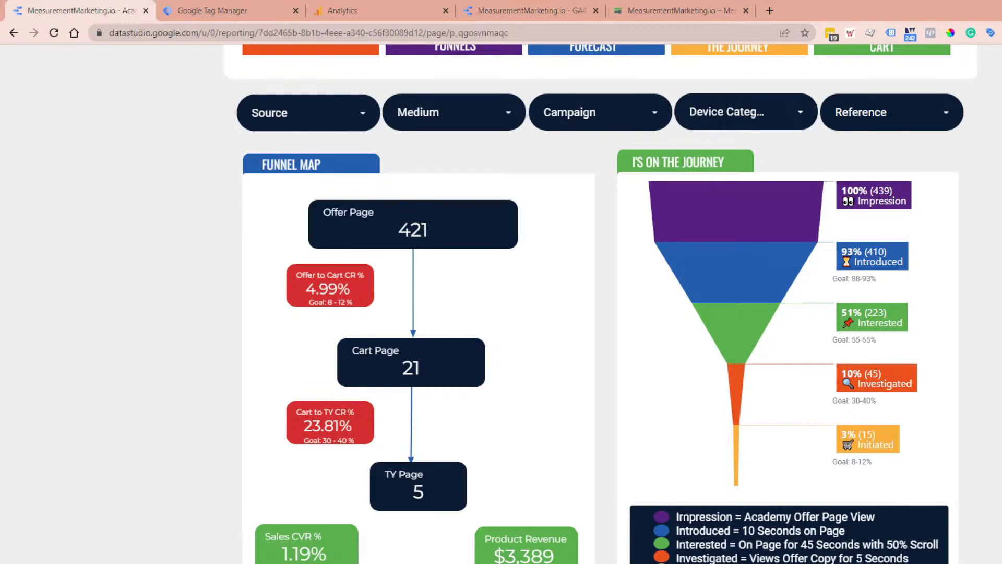
pyautogui.moveTo(677, 521); pyautogui.dragTo(911, 563)
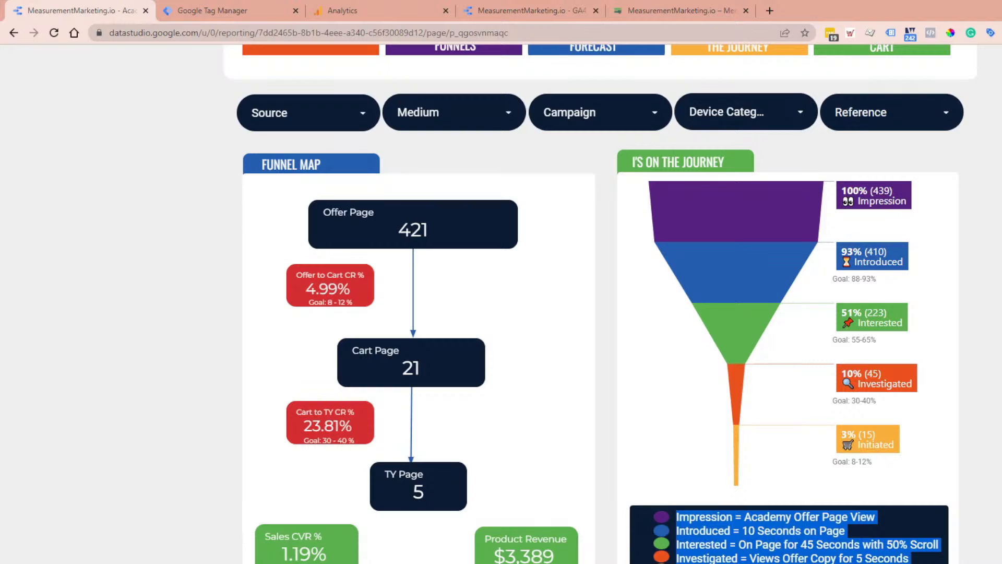
pyautogui.click(811, 547)
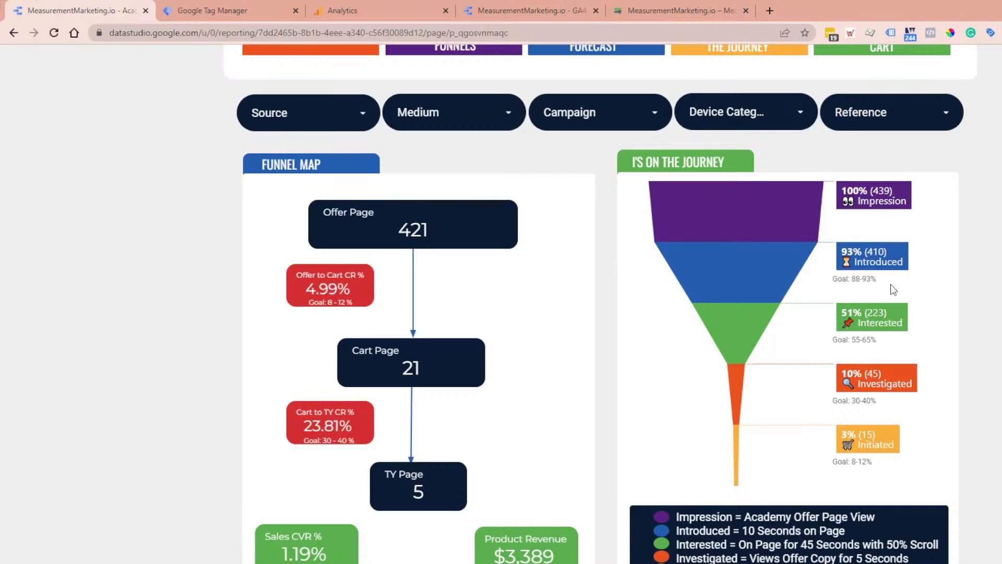
# Step: Compare the goal ranges of the I's on the Journey funnel stages with the Offer to Cart goal in the funnel map
pyautogui.moveTo(883, 288)
pyautogui.mouseDown()
pyautogui.moveTo(821, 282)
pyautogui.moveTo(850, 346)
pyautogui.moveTo(819, 341)
pyautogui.mouseUp()
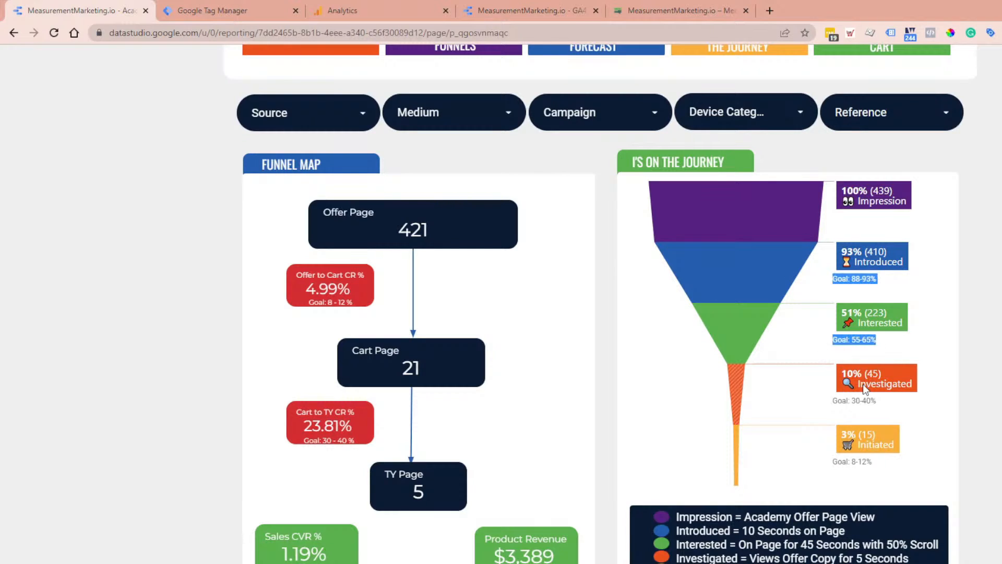
pyautogui.click(887, 408)
pyautogui.moveTo(873, 462); pyautogui.dragTo(837, 465)
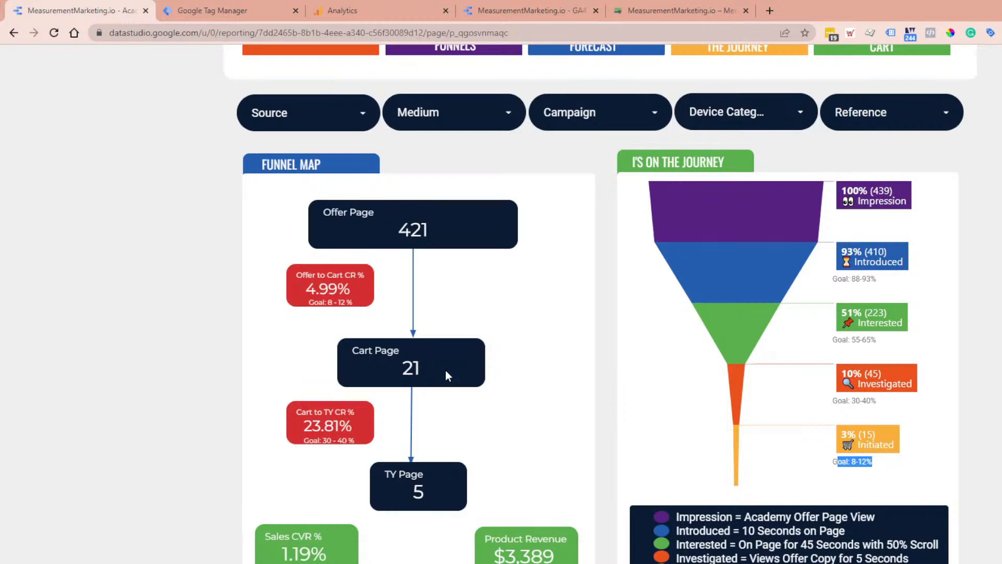
pyautogui.tripleClick(864, 463)
pyautogui.moveTo(309, 303); pyautogui.dragTo(354, 302)
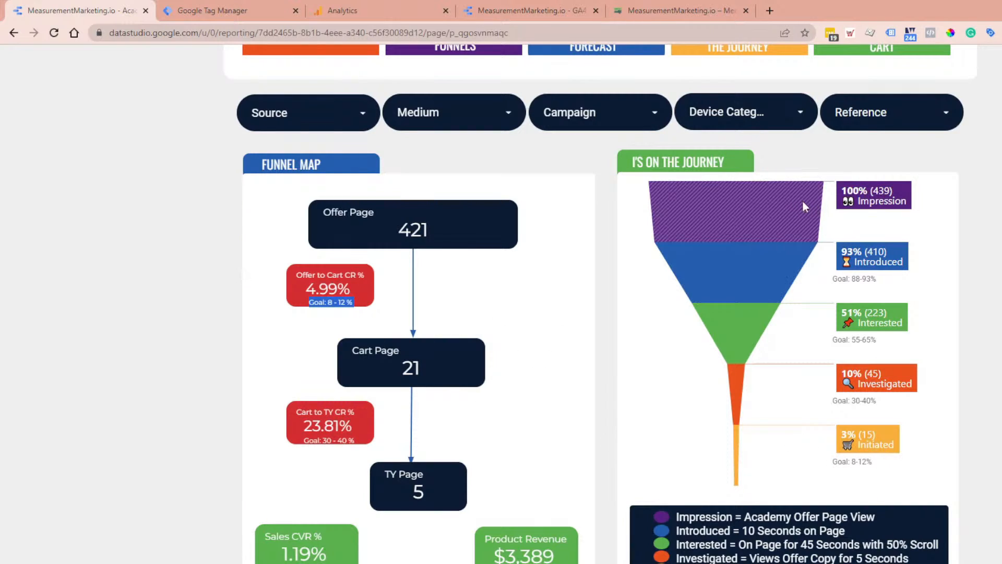
pyautogui.click(866, 193)
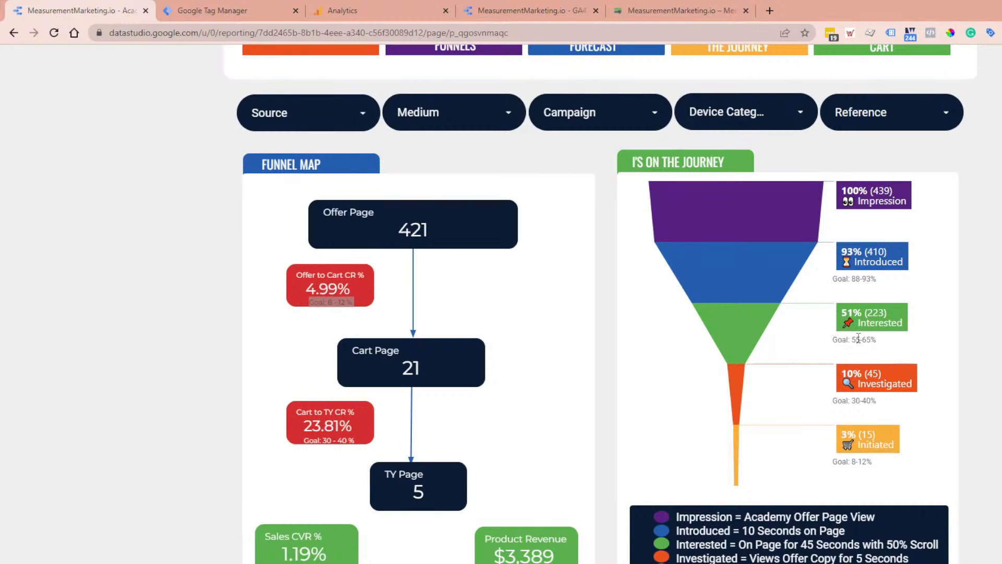
pyautogui.moveTo(881, 403); pyautogui.dragTo(827, 415)
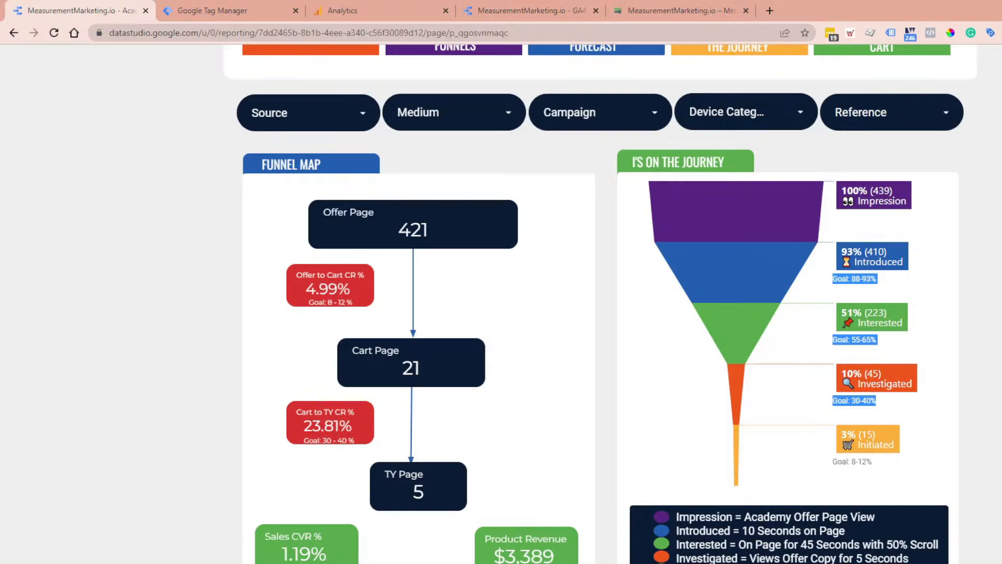
# Step: Log in to the MeasurementMarketing.io member area with the prefilled credentials and open the member dashboard
pyautogui.click(714, 6)
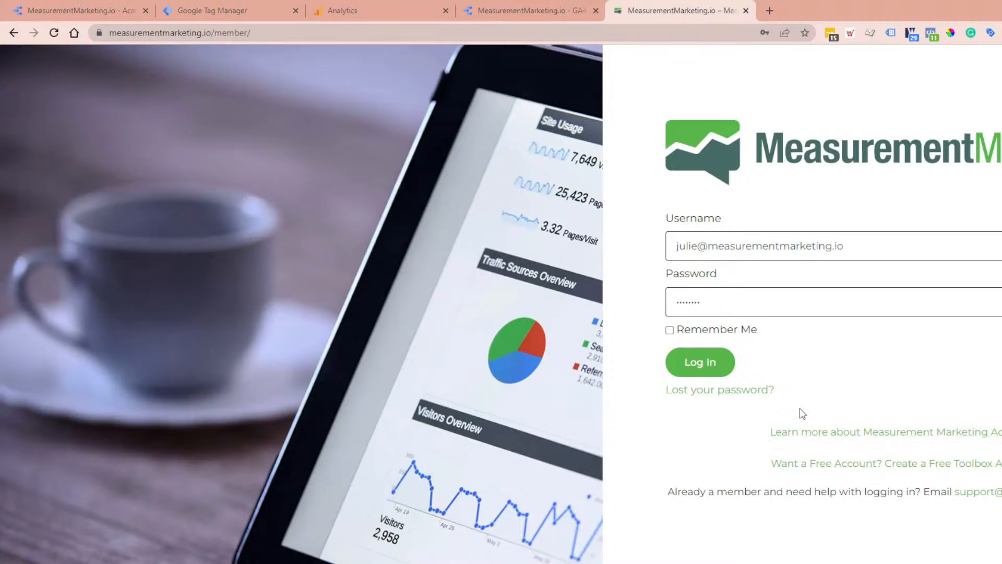
pyautogui.click(710, 368)
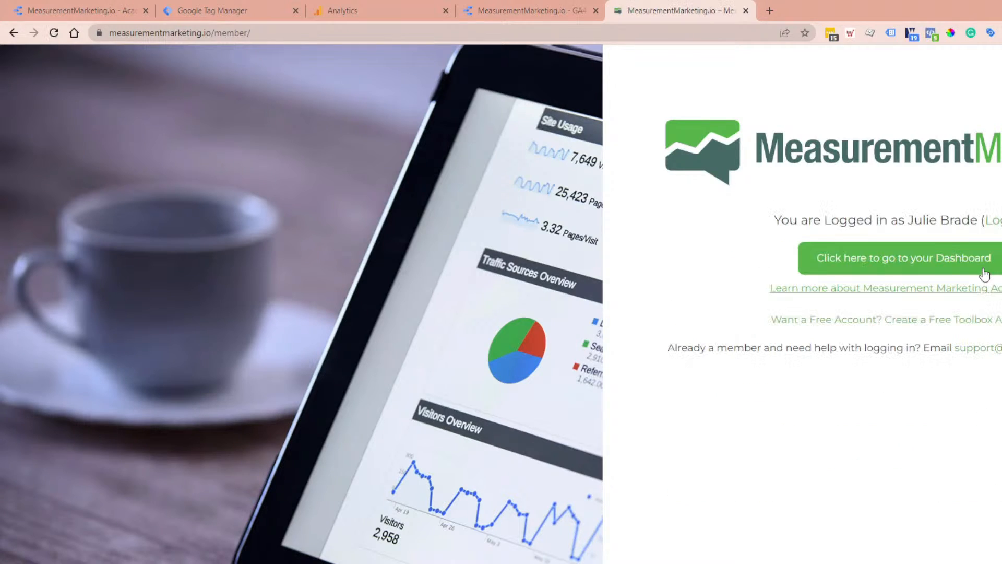
pyautogui.click(923, 260)
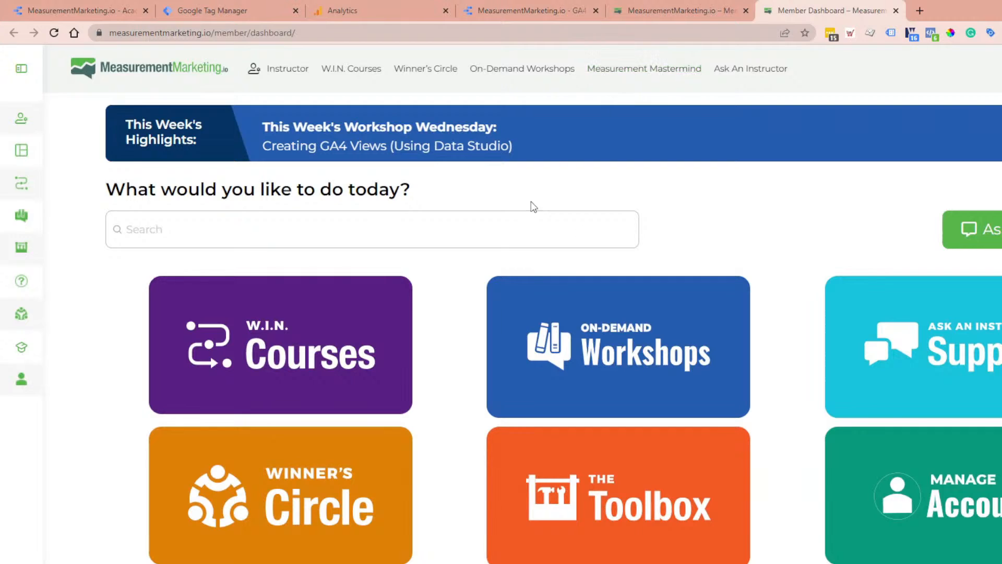
# Step: Search the On-Demand Workshops library for "journey"
pyautogui.click(515, 73)
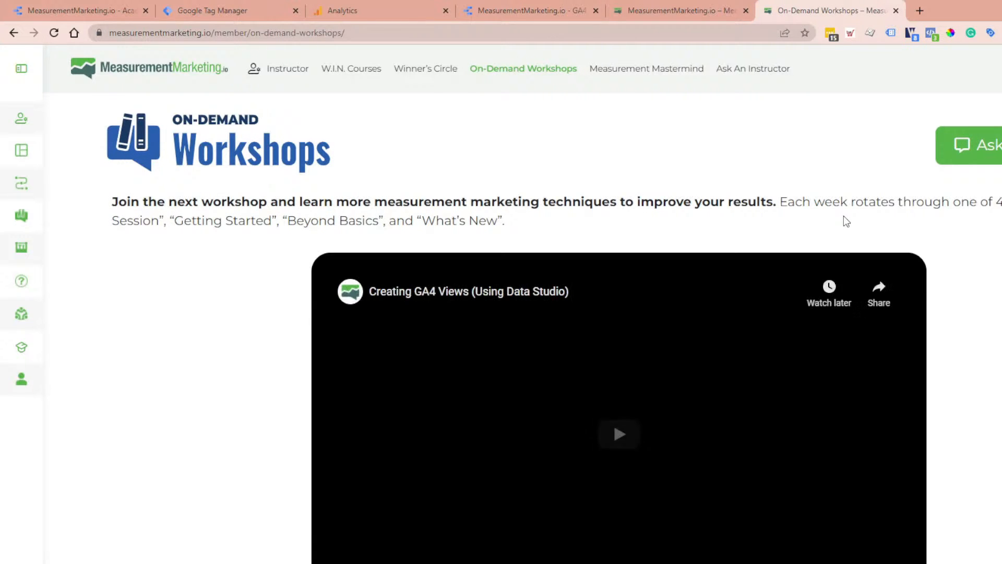
pyautogui.scroll(-2, 868, 220)
pyautogui.scroll(-2, 522, 324)
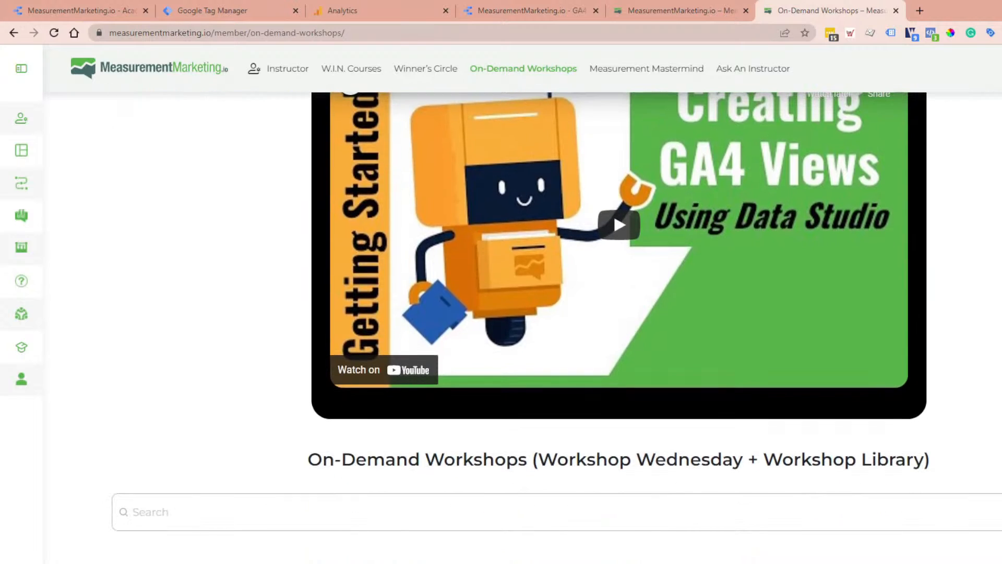
pyautogui.click(909, 510)
pyautogui.scroll(-2, 909, 510)
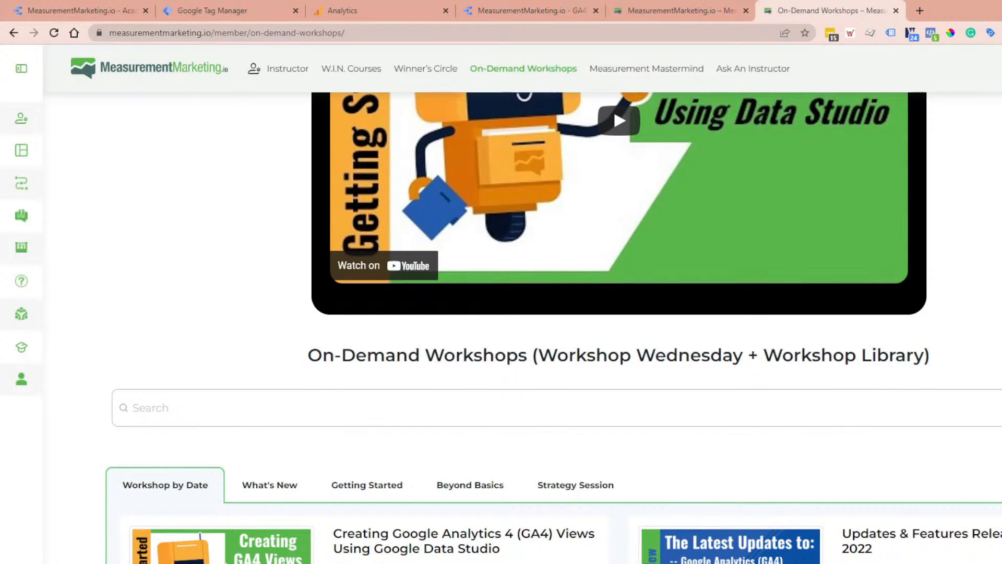
pyautogui.write('journey')
pyautogui.press('Return')
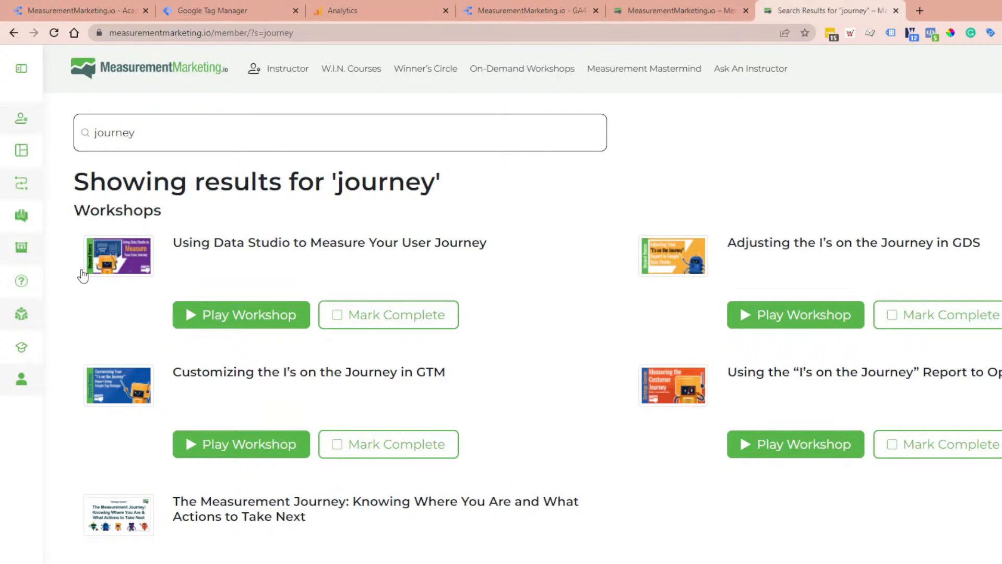
# Step: Open the I's on the Journey guide from the Toolbox's Get It Done Guides and look through its setup videos
pyautogui.click(41, 260)
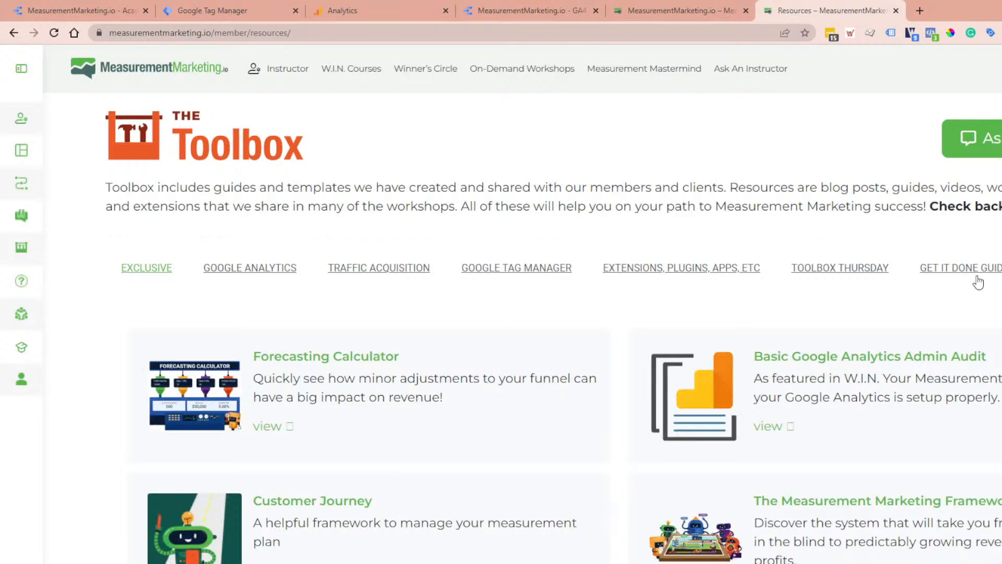
pyautogui.click(977, 277)
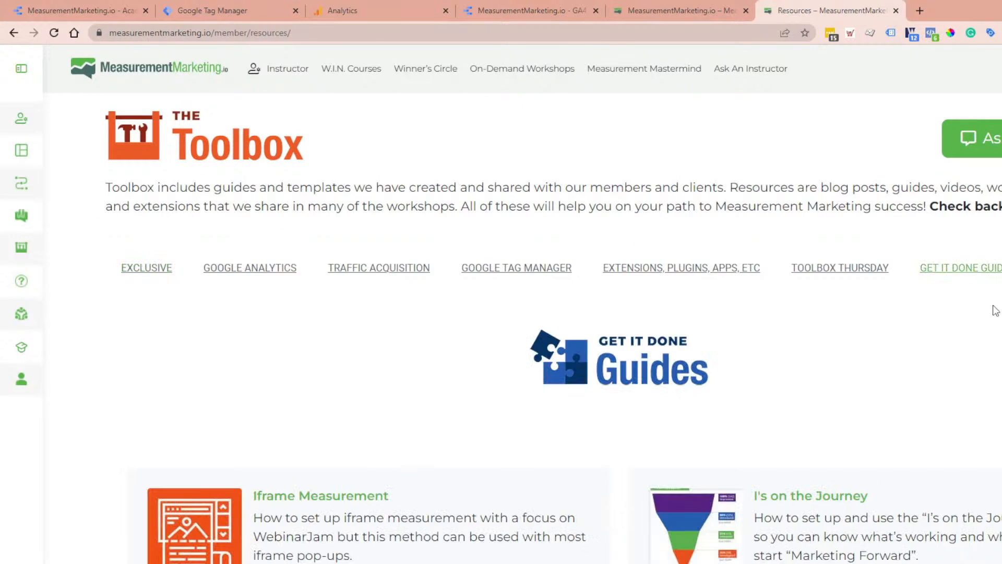
pyautogui.click(842, 500)
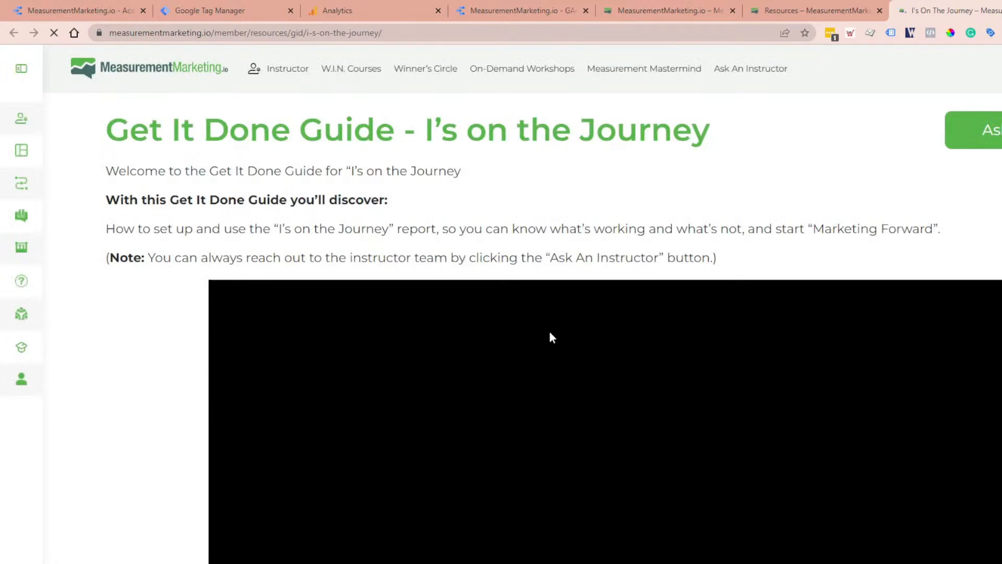
pyautogui.scroll(-5, 488, 367)
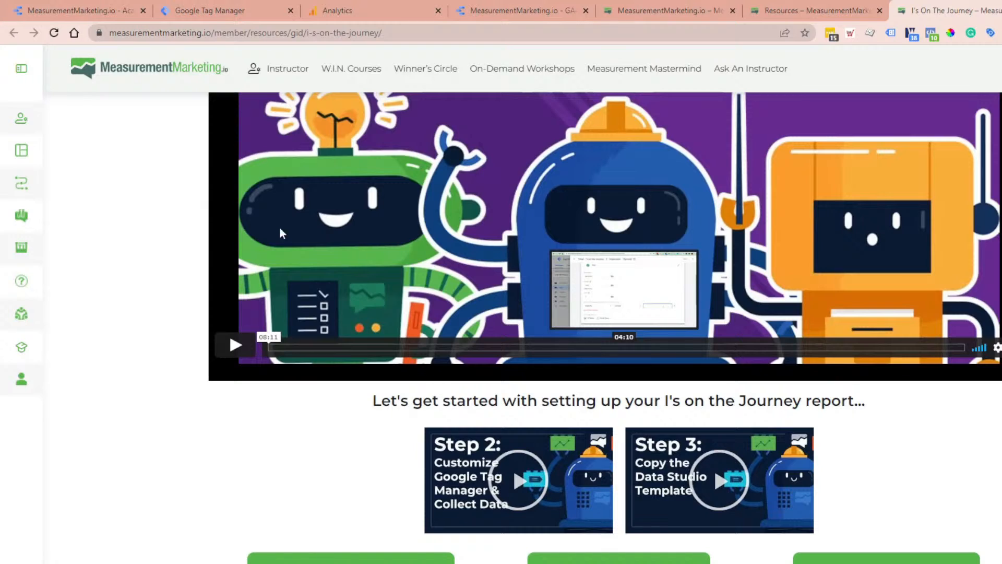
pyautogui.scroll(2, 145, 543)
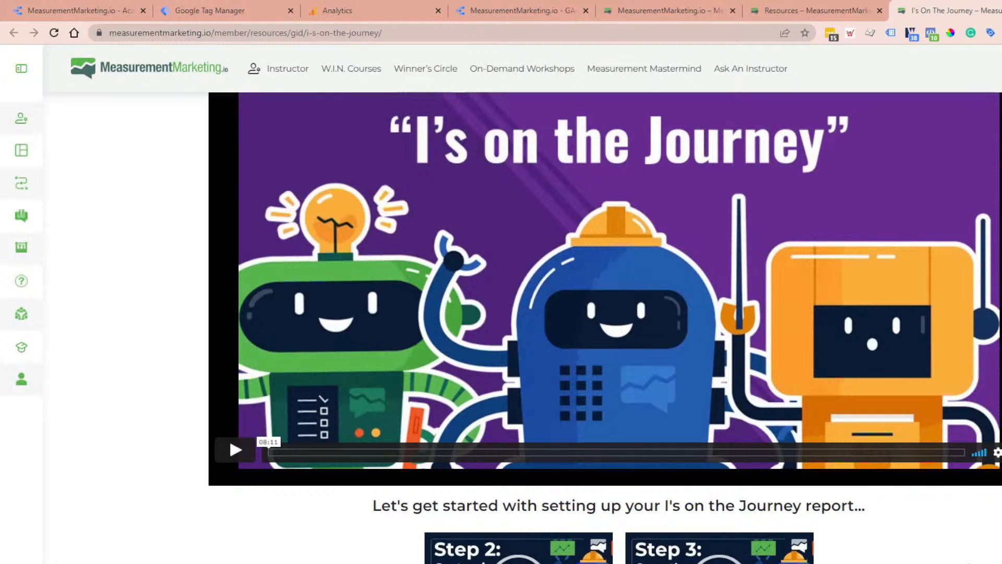
pyautogui.scroll(2, 605, 328)
pyautogui.scroll(2, 606, 327)
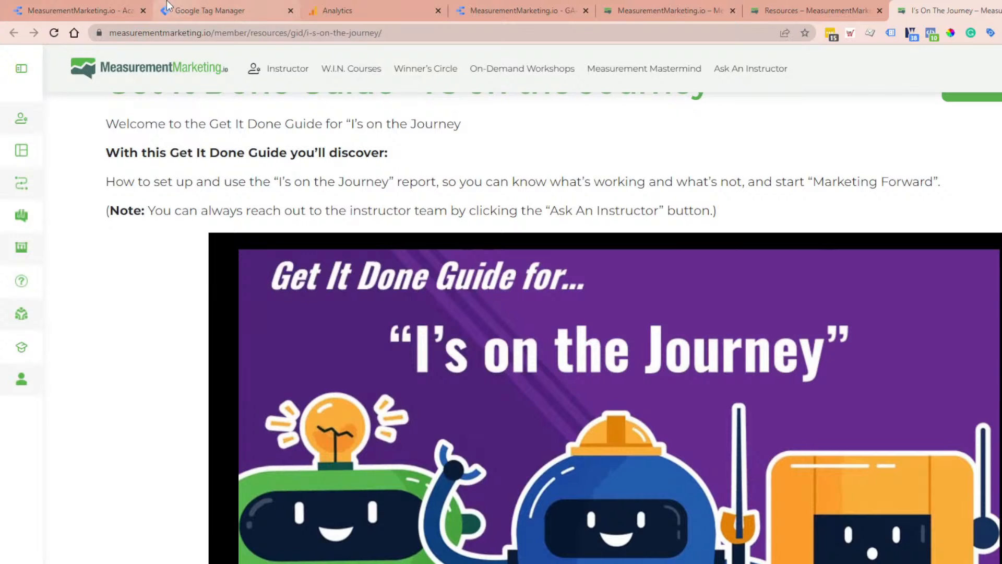
# Step: Switch to Google Tag Manager and search the workspace for "ioj"
pyautogui.click(91, 5)
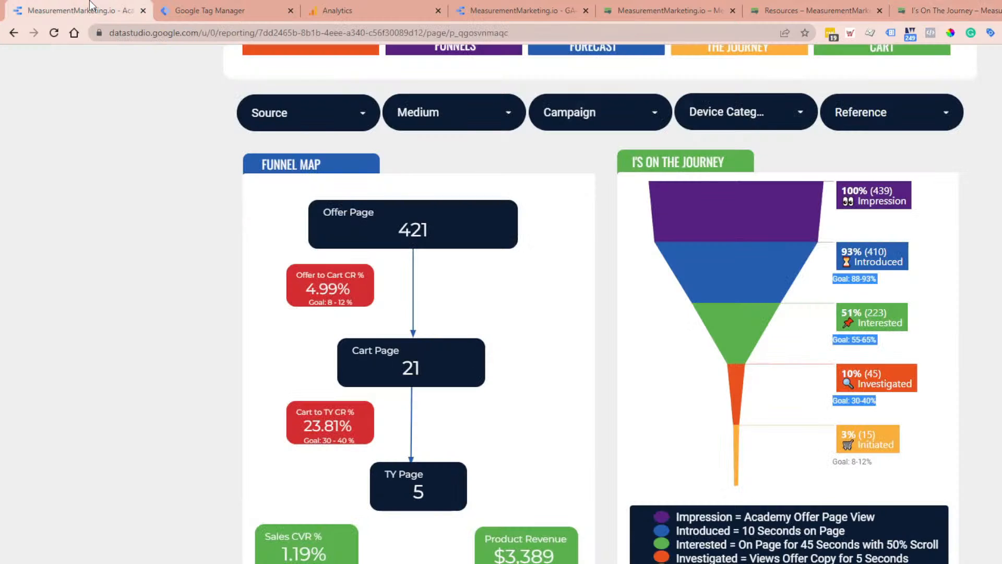
pyautogui.click(187, 4)
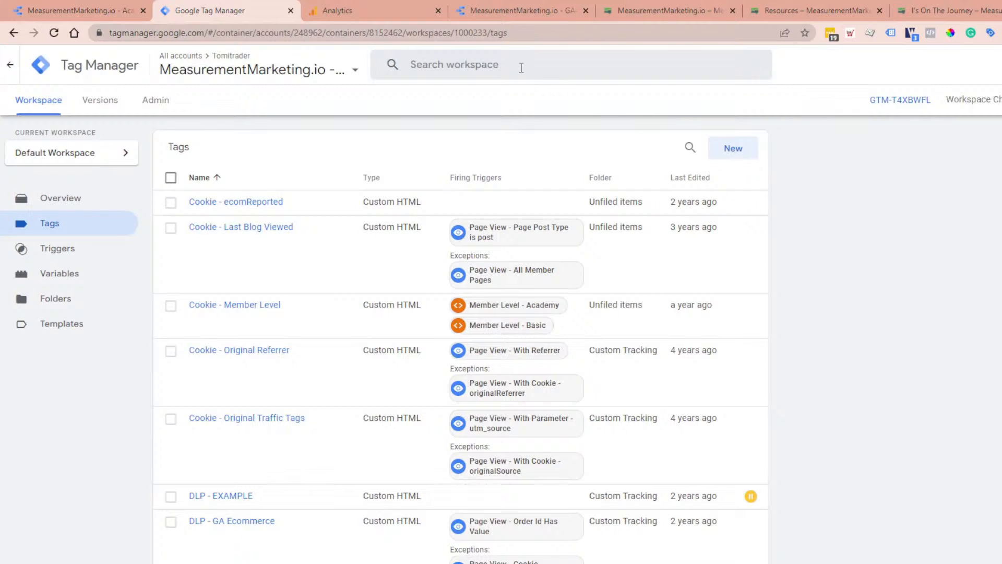
pyautogui.click(521, 67)
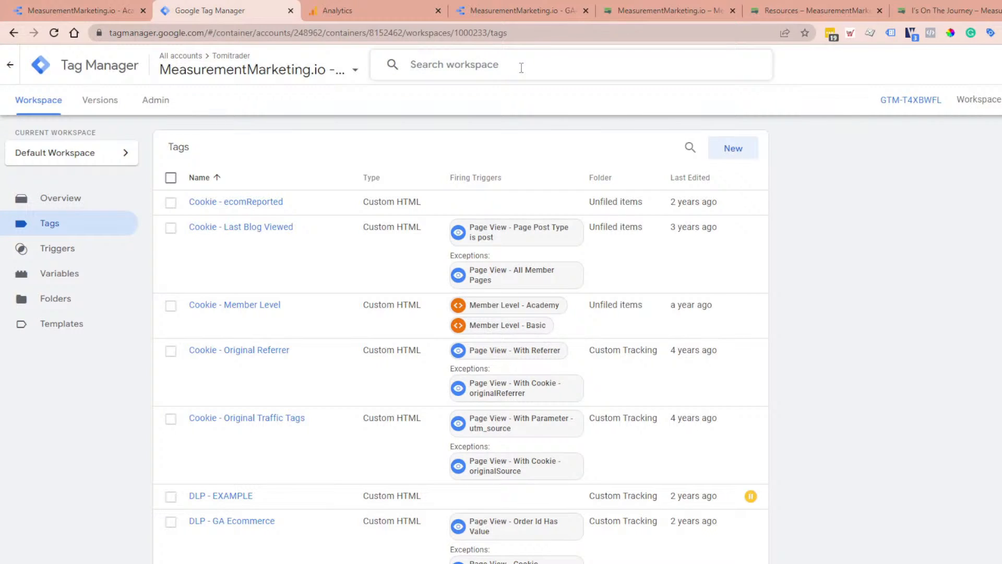
pyautogui.write('ioj')
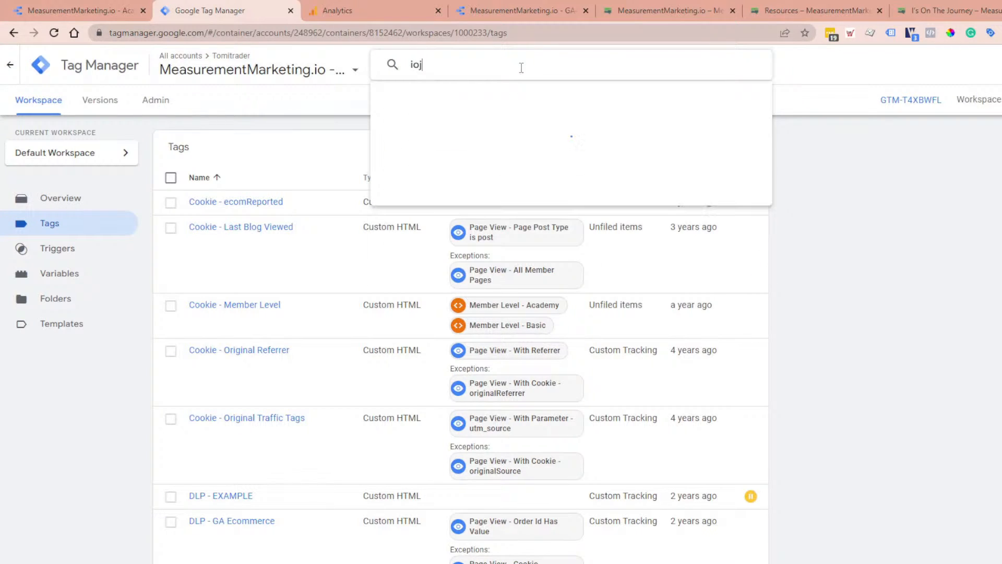
pyautogui.press('Return')
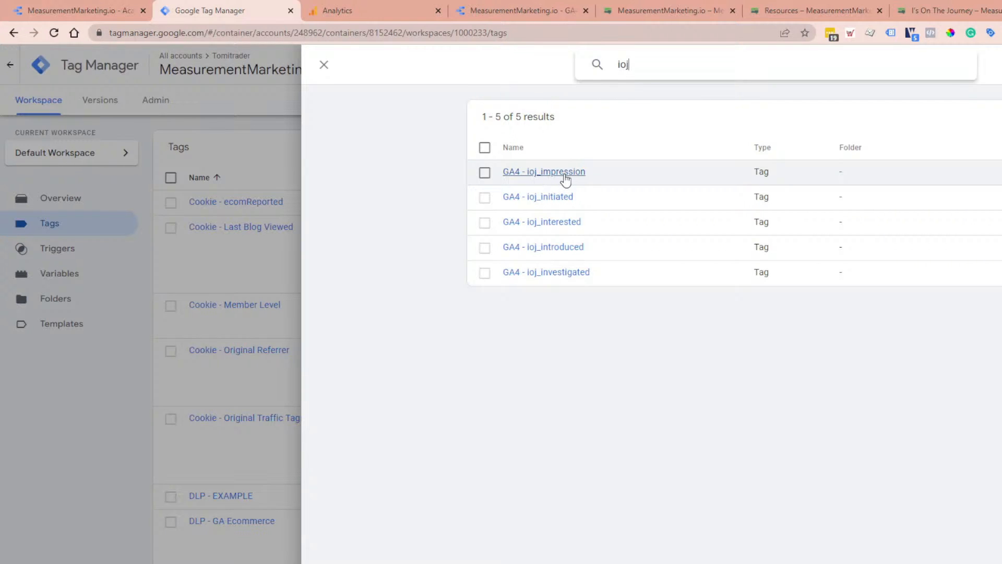
# Step: Inspect the GA4 - ioj_impression tag, its Window Loaded firing trigger and the GA - Event - Journey - Impression tag using that trigger
pyautogui.click(535, 173)
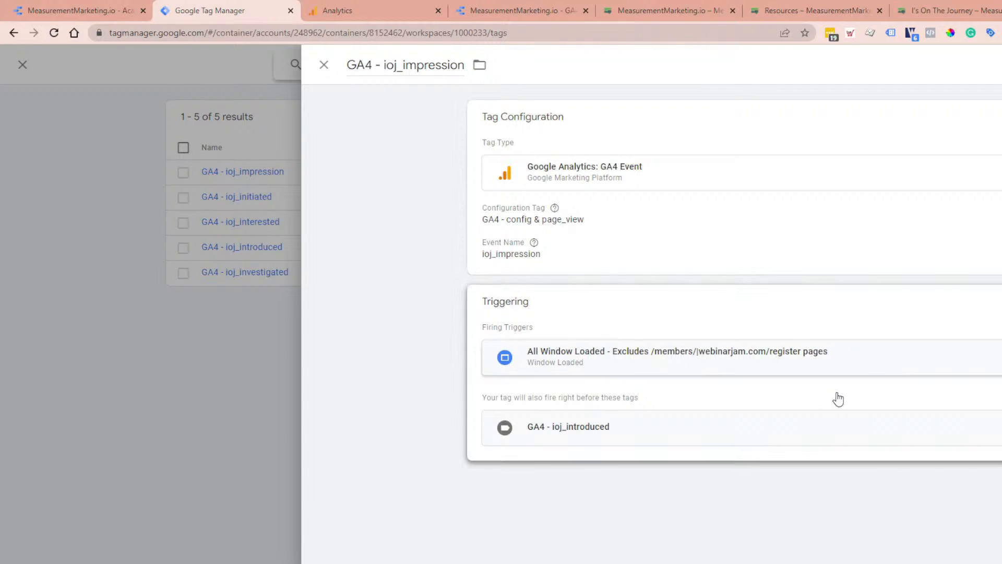
pyautogui.click(751, 374)
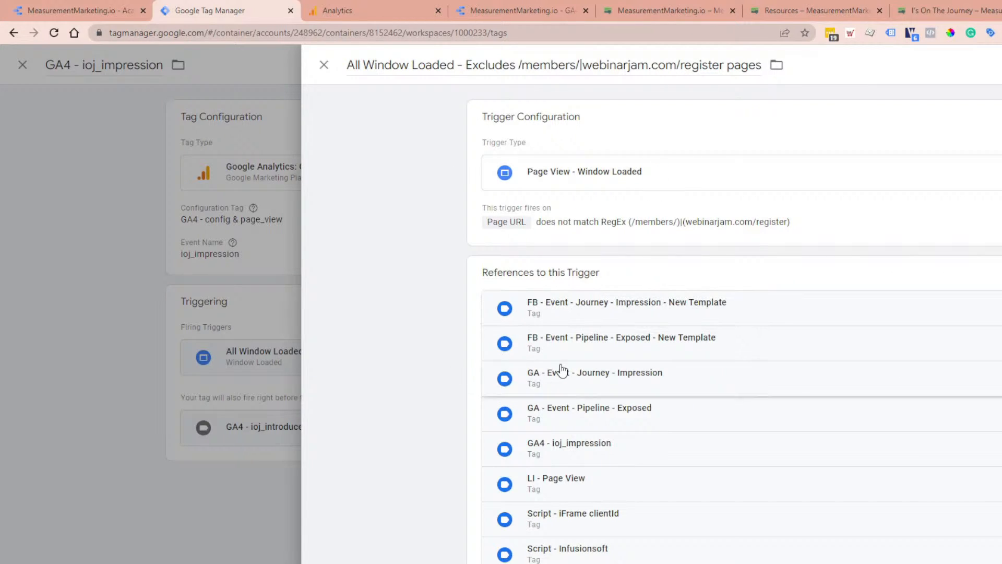
pyautogui.click(629, 389)
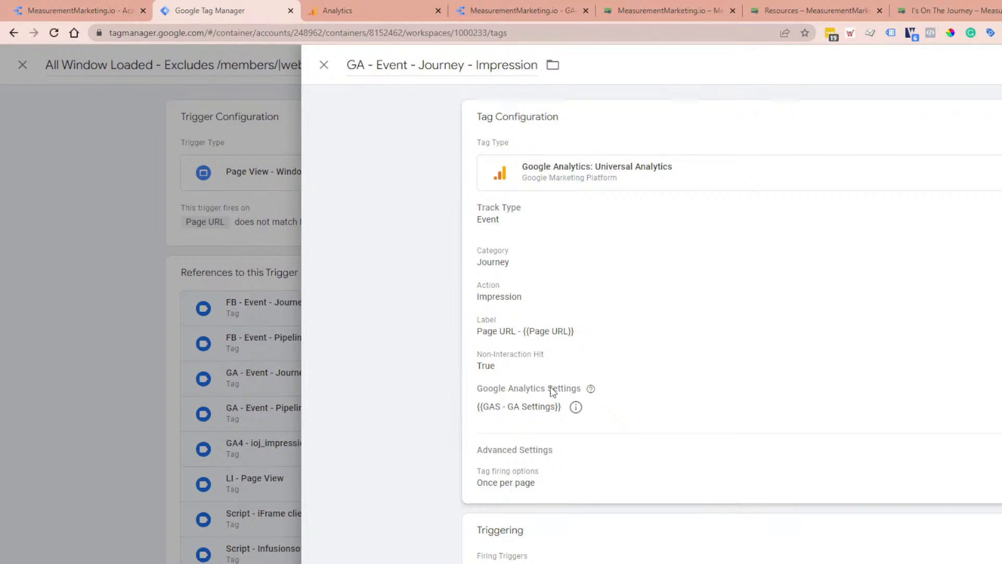
pyautogui.click(324, 64)
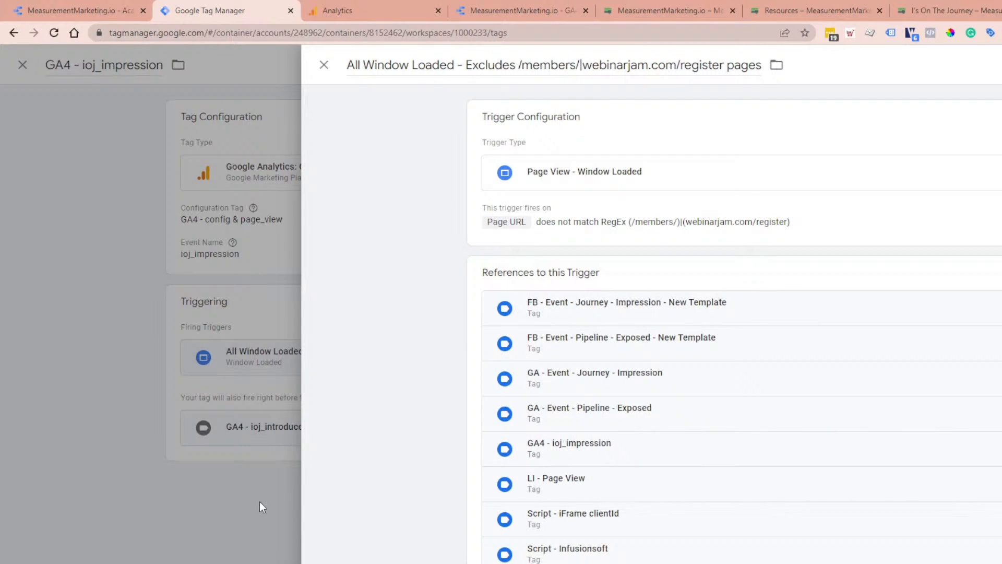
pyautogui.click(218, 508)
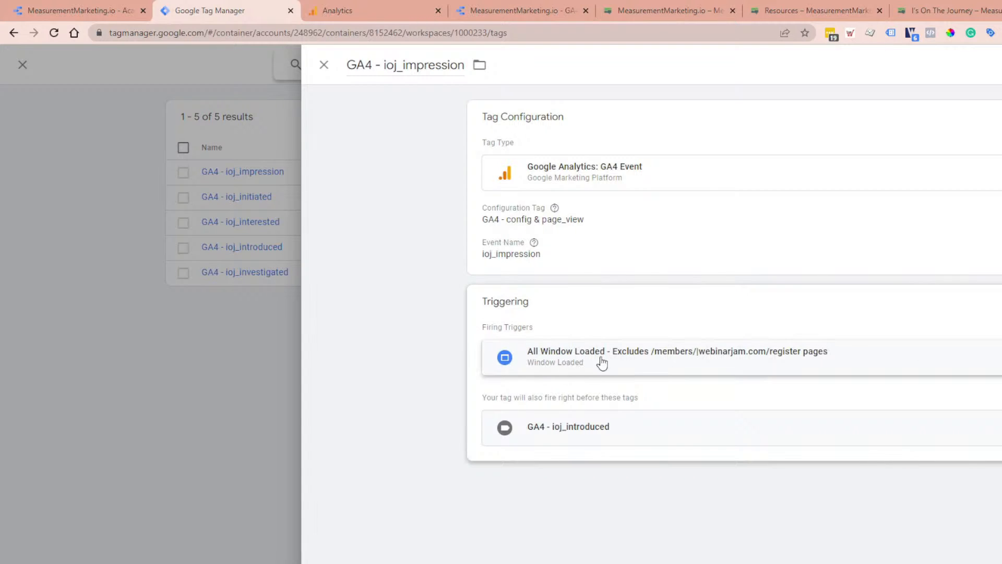
# Step: Open the GA4 - ioj_impression tag's configuration and review the available tag types and configuration tag choices
pyautogui.click(805, 241)
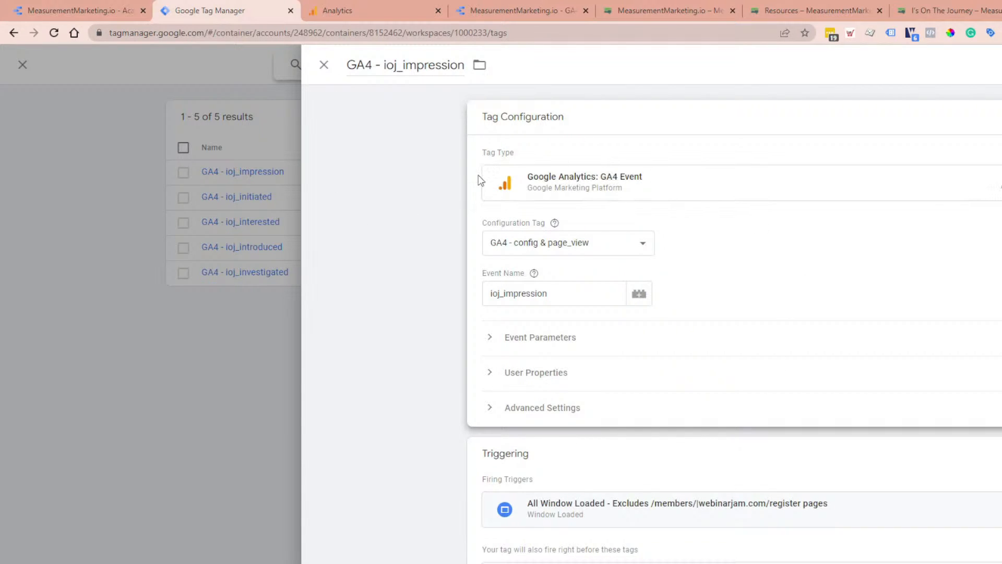
pyautogui.click(755, 204)
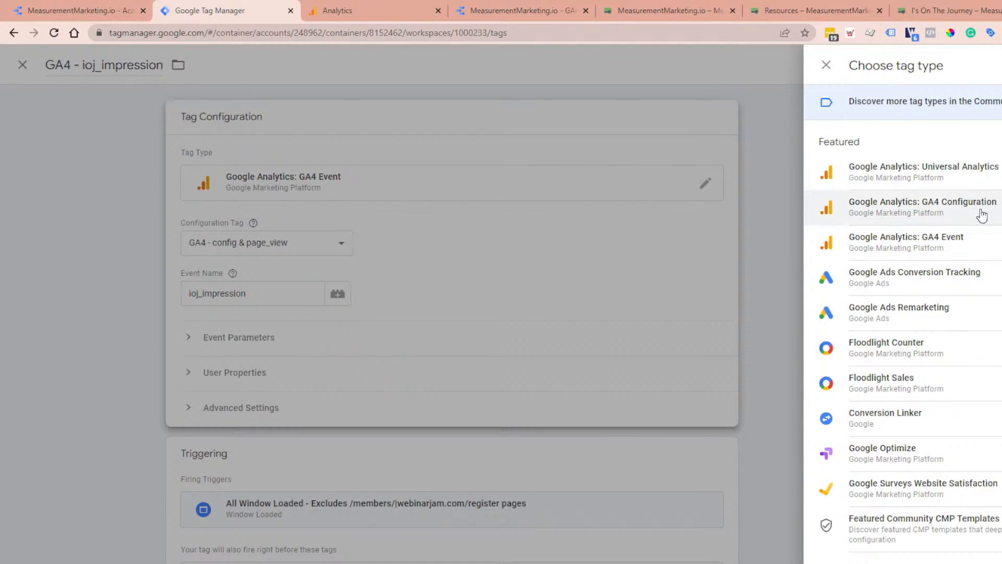
pyautogui.click(622, 239)
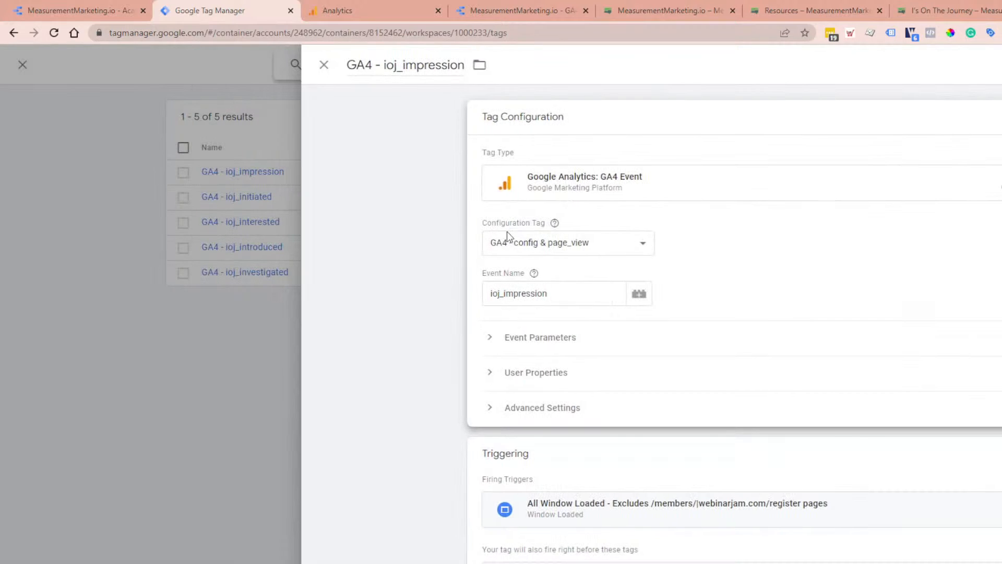
pyautogui.click(538, 244)
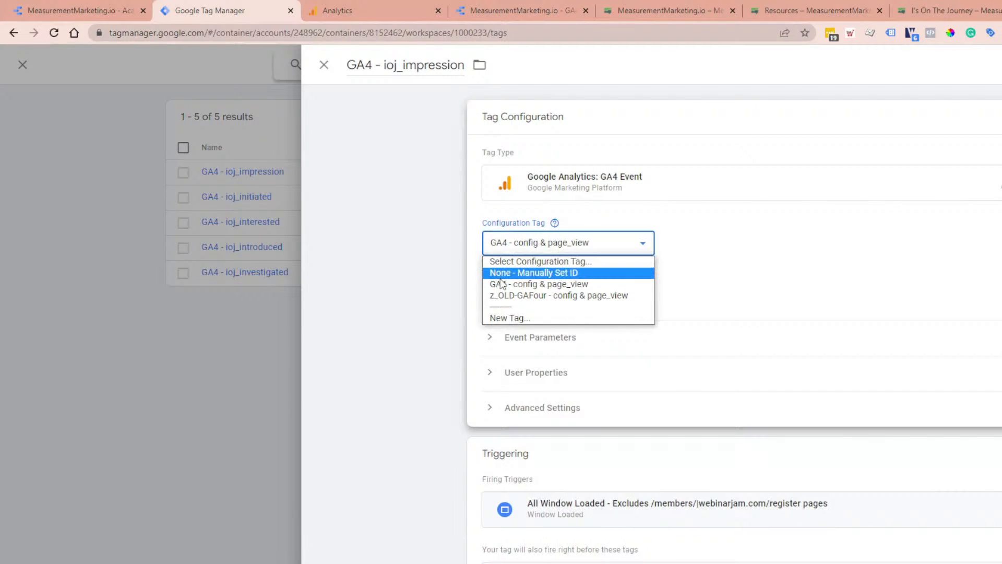
pyautogui.click(724, 277)
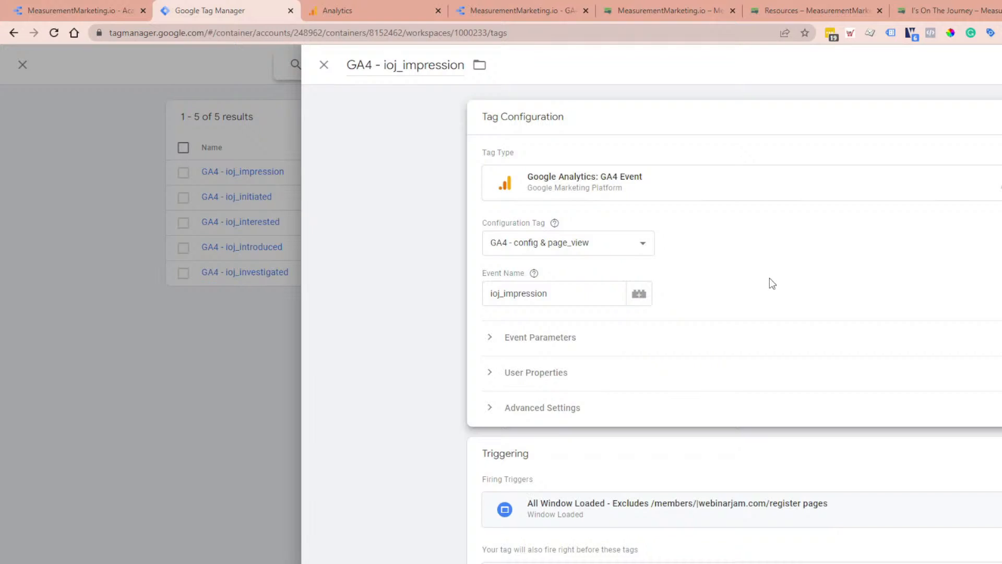
# Step: Try i1_impression as the event name of the GA4 - ioj_impression tag
pyautogui.click(602, 301)
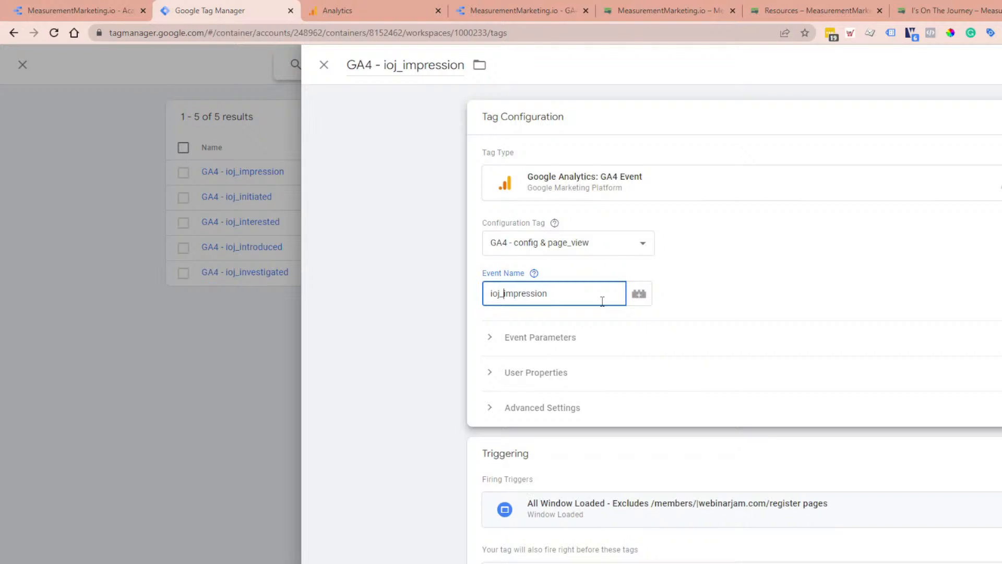
pyautogui.write('i1_')
pyautogui.press('BackSpace')
pyautogui.press('BackSpace')
pyautogui.press('BackSpace')
pyautogui.press('BackSpace')
pyautogui.click(534, 274)
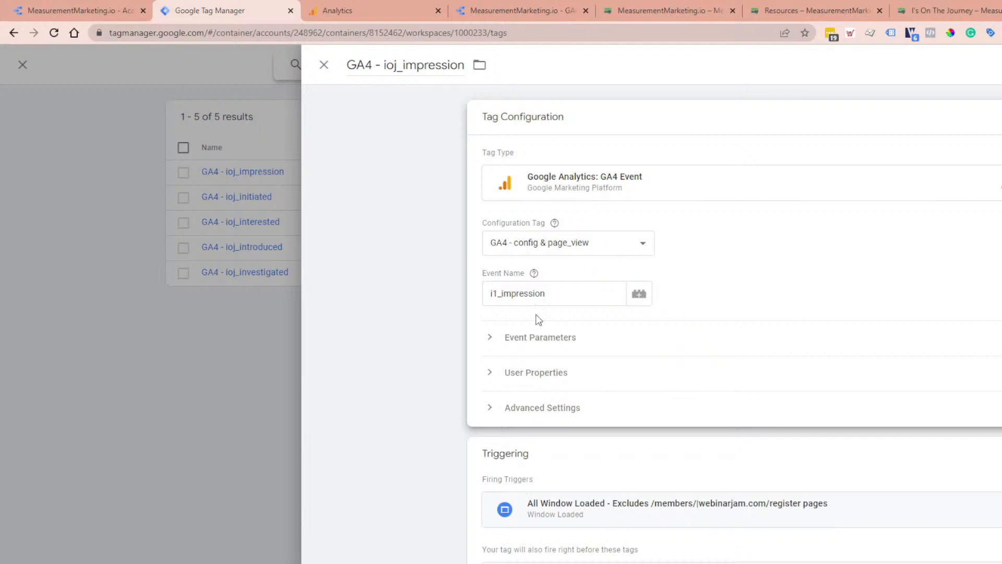
# Step: Restore the event name to ioj_impression and close the tag, discarding the unsaved changes
pyautogui.moveTo(498, 295); pyautogui.dragTo(490, 295)
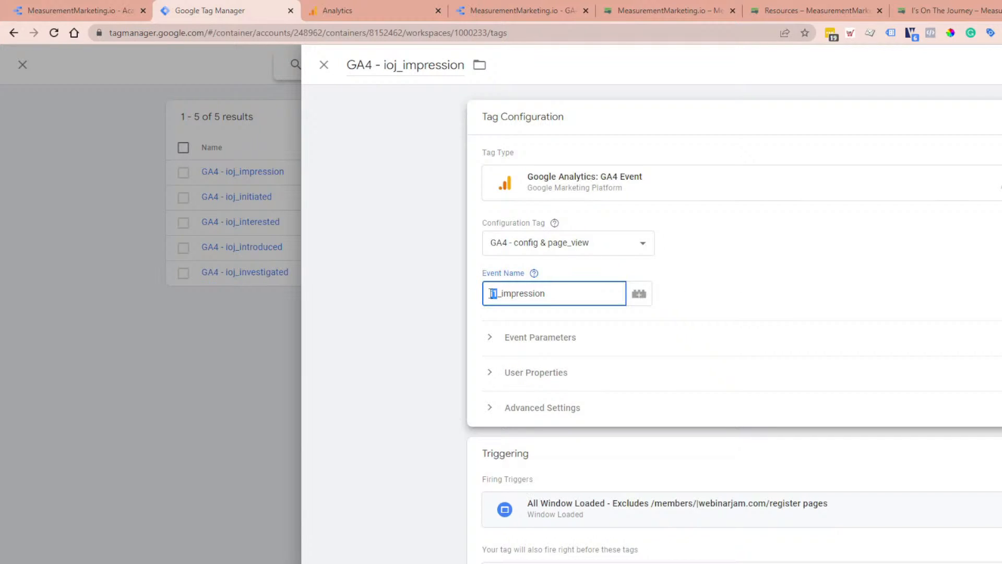
pyautogui.press('BackSpace')
pyautogui.write('ioj')
pyautogui.click(473, 329)
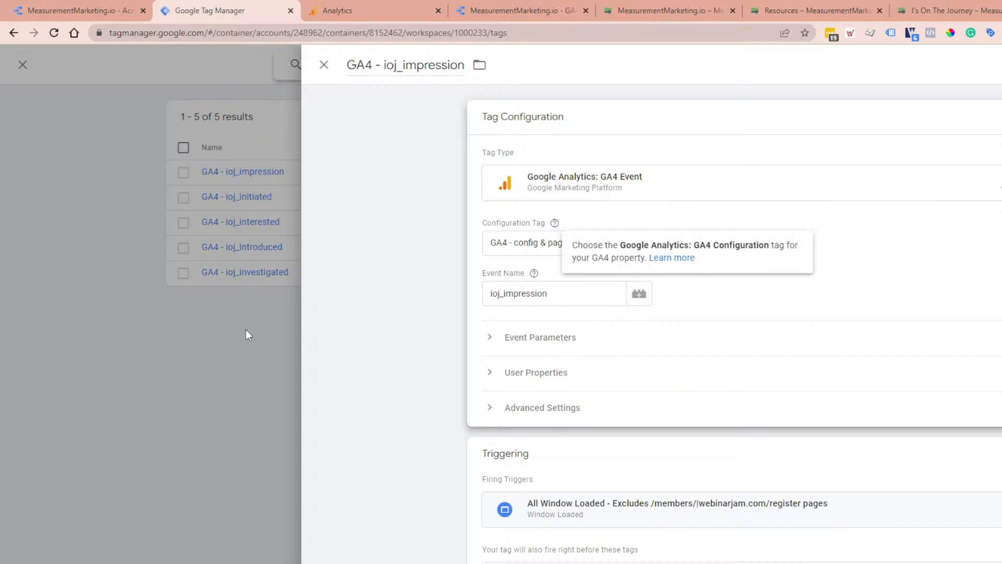
pyautogui.click(255, 340)
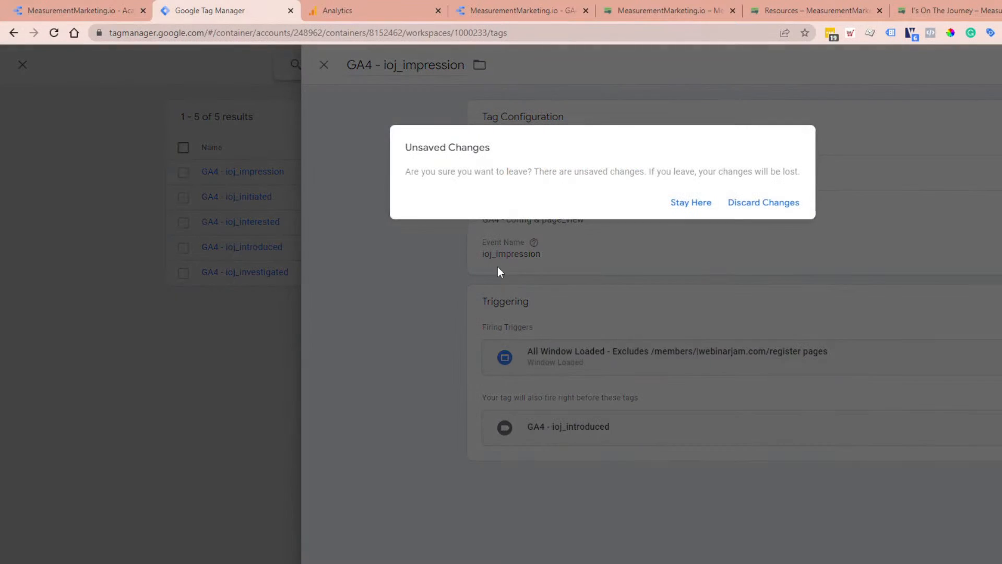
pyautogui.click(744, 203)
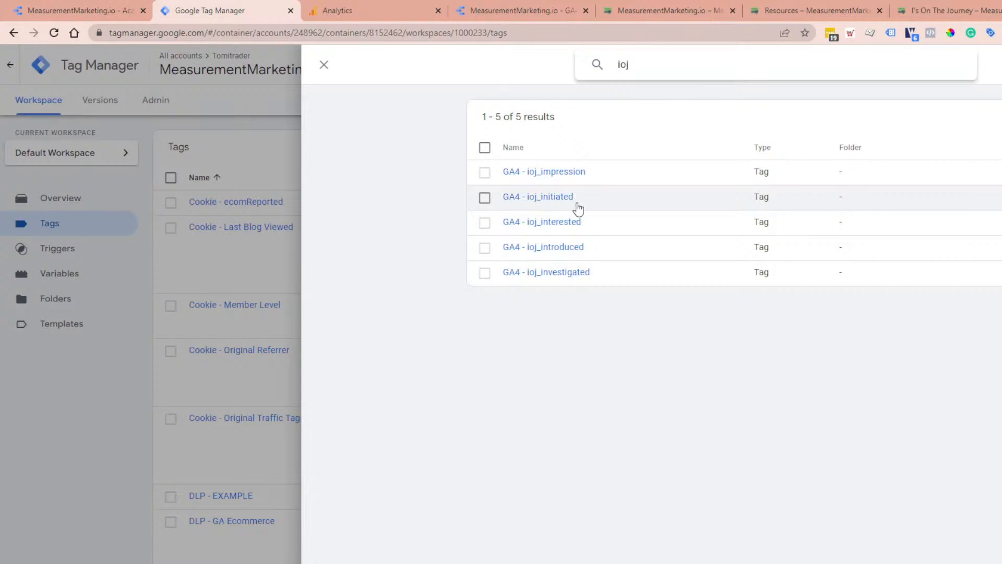
# Step: Check the I's on the Journey funnel in the report against the ioj tags and inspect the GA4 - ioj_initiated tag's firing trigger
pyautogui.click(134, 12)
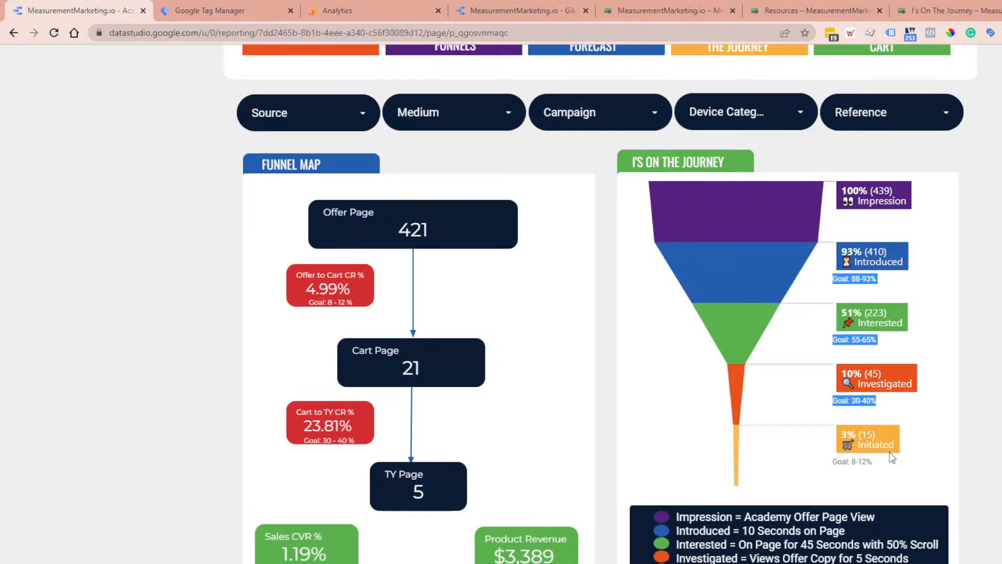
pyautogui.click(235, 11)
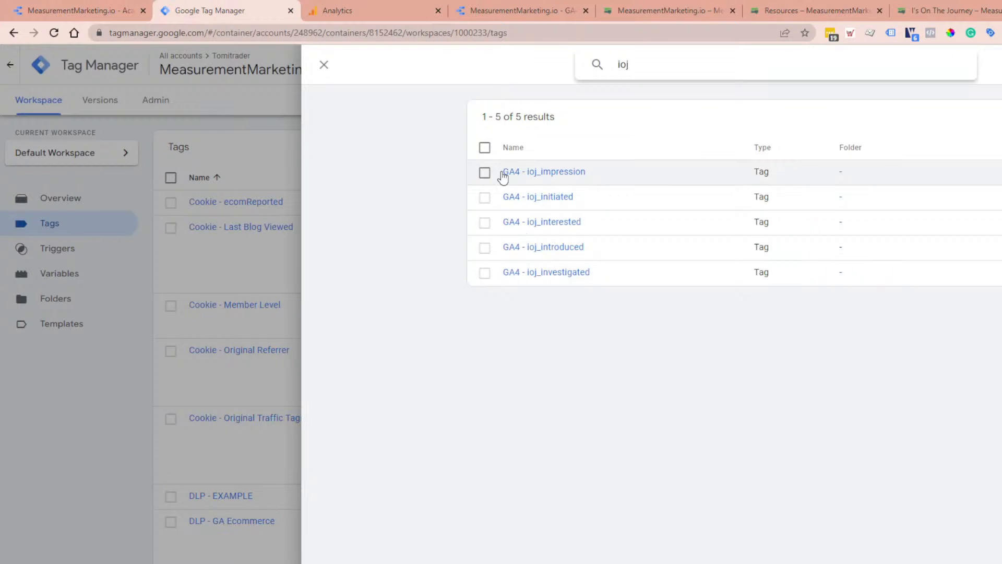
pyautogui.click(541, 198)
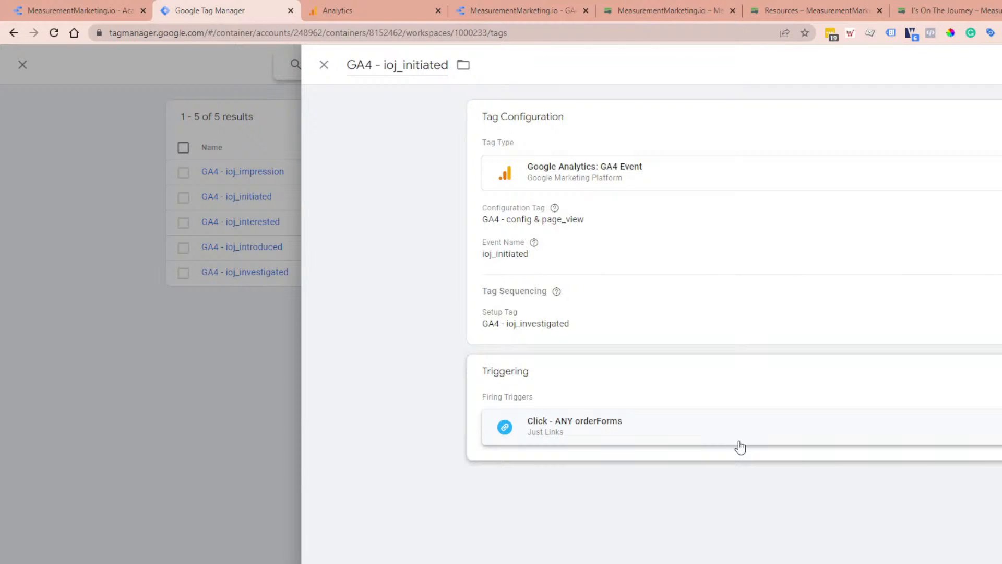
pyautogui.click(247, 406)
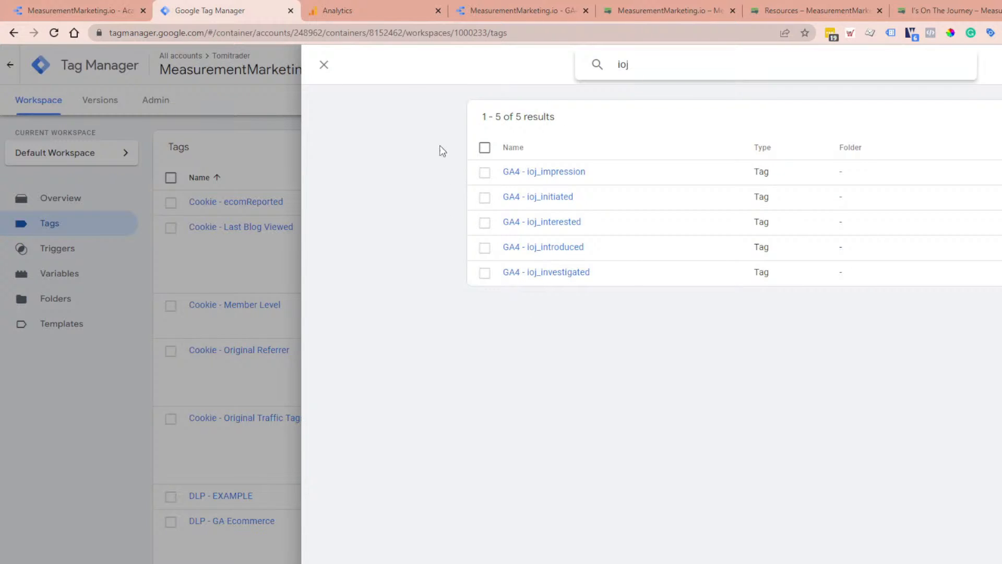
# Step: Switch to Google Analytics and look through the existing events for the ioj events marked as conversions
pyautogui.click(354, 7)
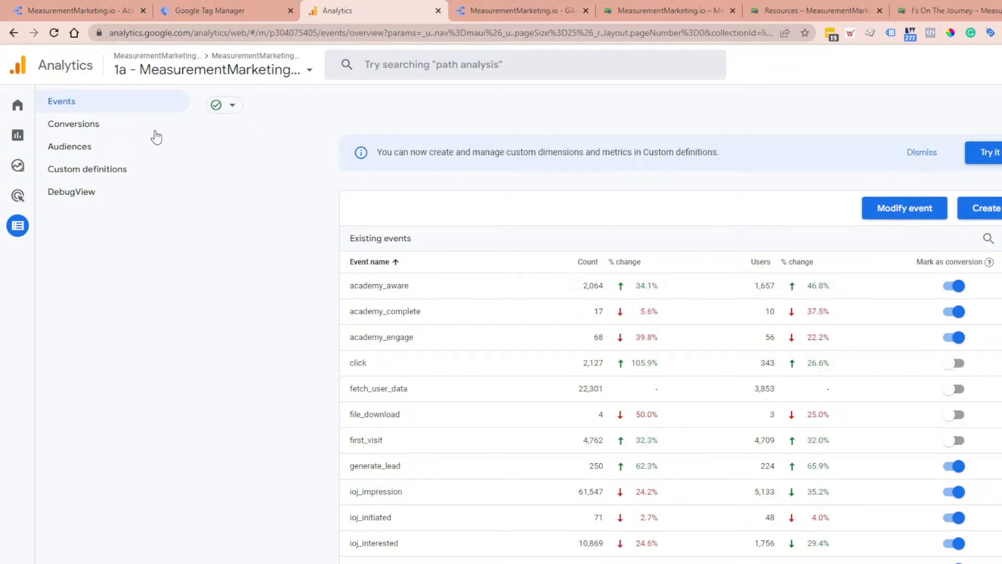
pyautogui.scroll(-1, 671, 362)
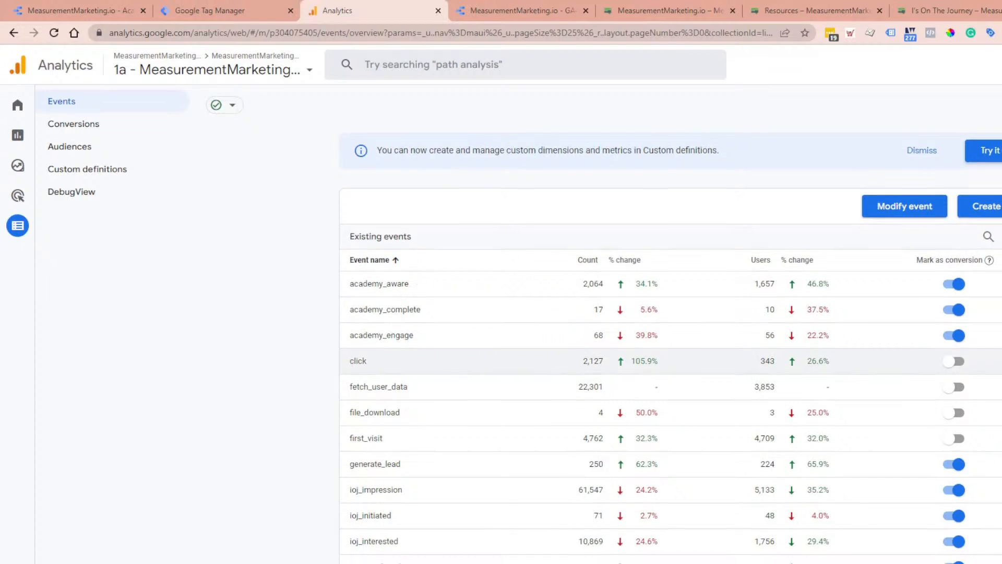
pyautogui.scroll(-2, 671, 362)
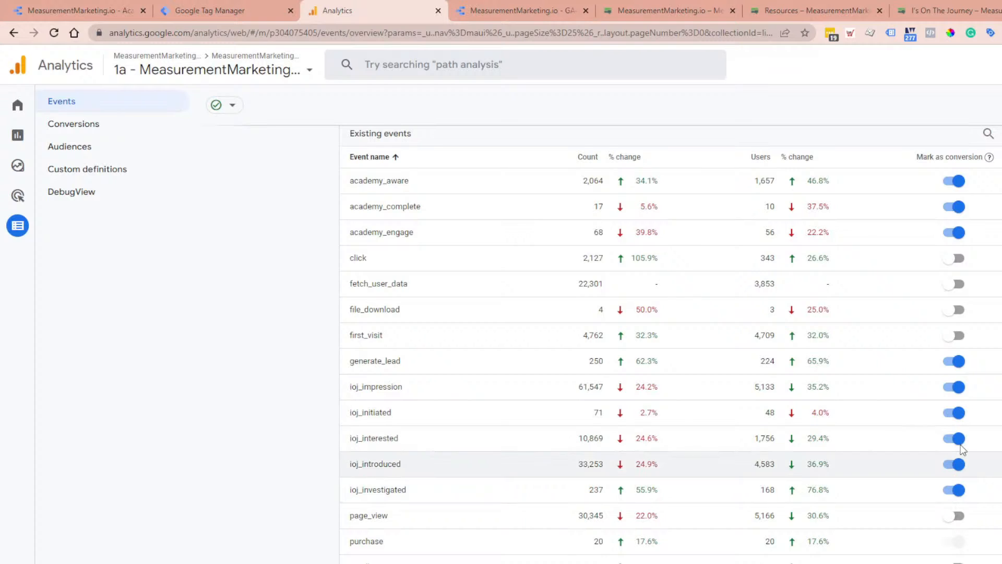
# Step: Open the Engagement Events report and examine the ioj events in its event name table
pyautogui.click(17, 149)
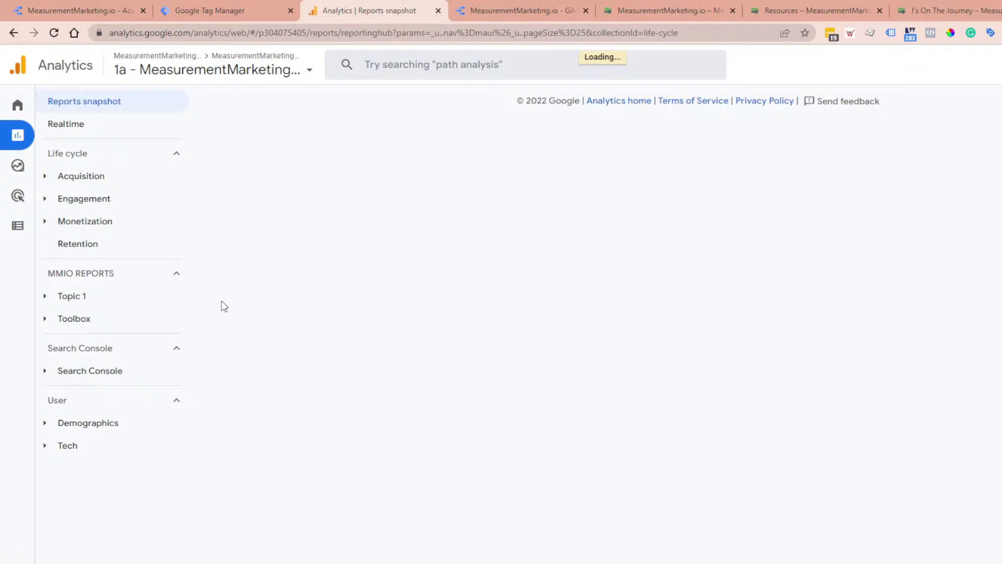
pyautogui.click(46, 201)
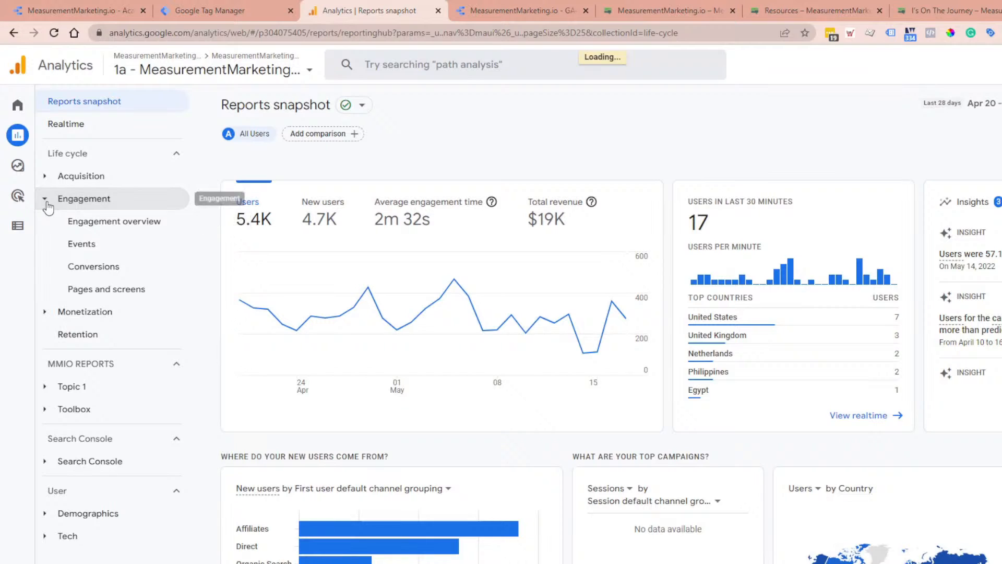
pyautogui.click(88, 248)
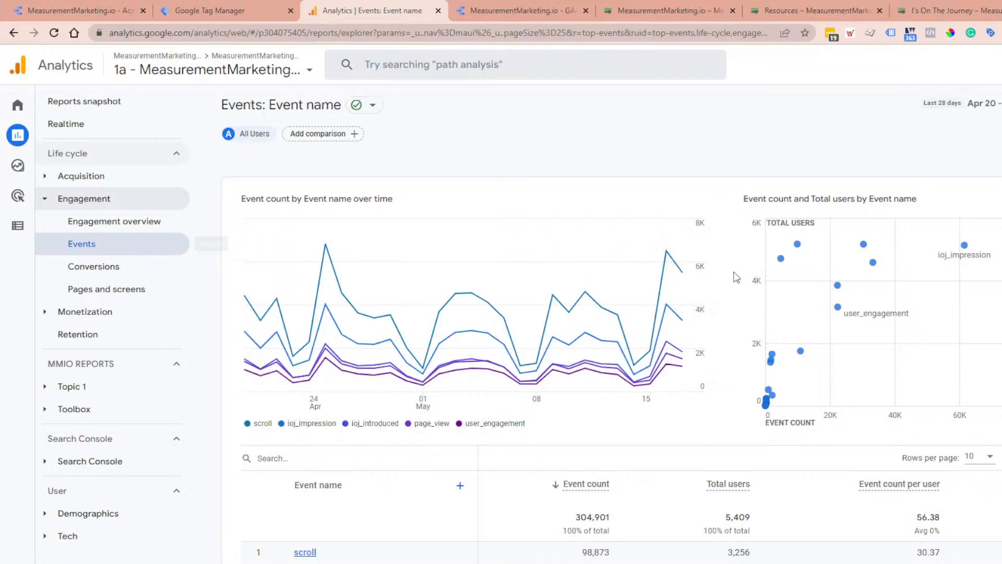
pyautogui.scroll(-3, 496, 471)
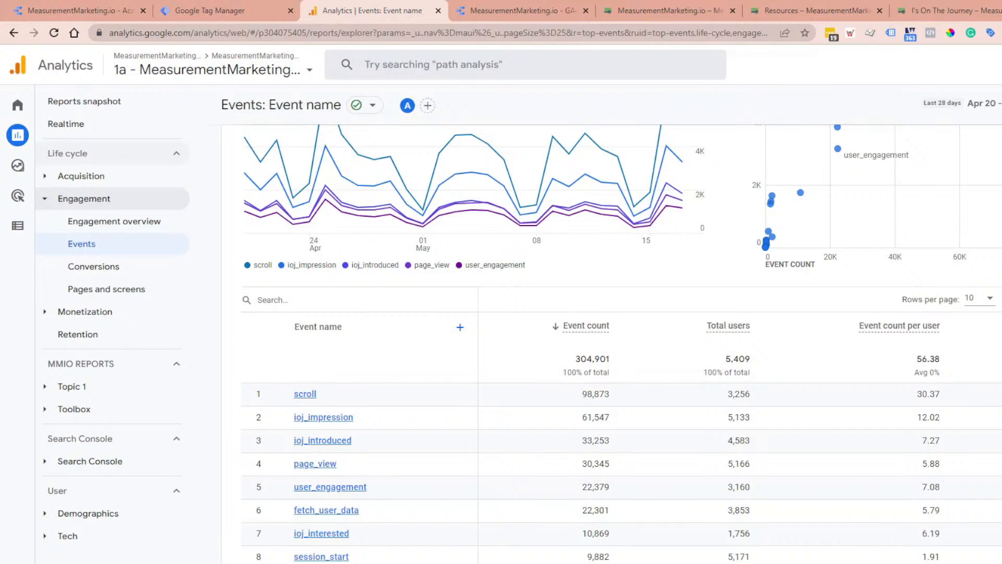
# Step: Revisit the funnel report and the ioj tags, and recheck the conversion settings in Google Analytics' event configuration
pyautogui.hotkey('ctrl', '1')
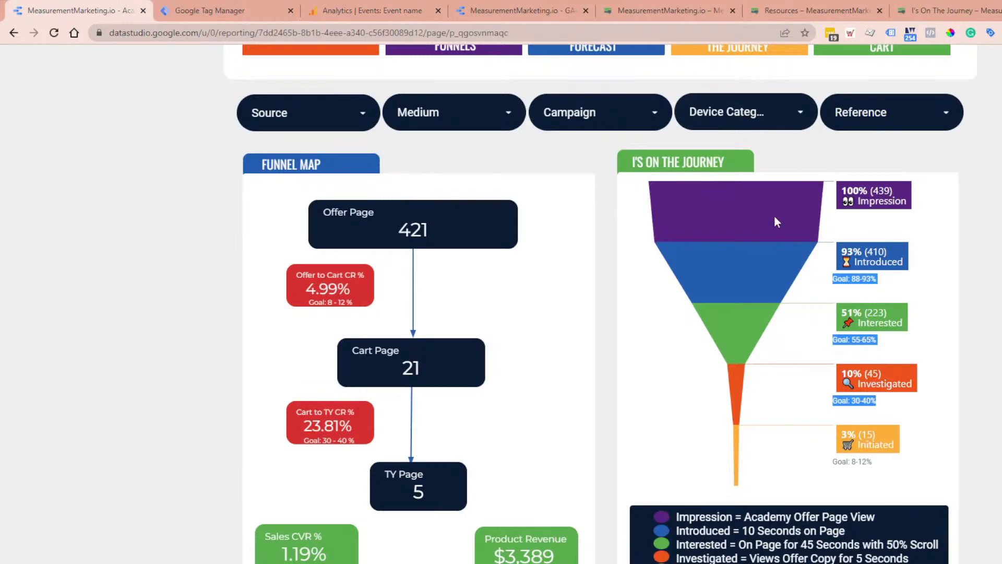
pyautogui.click(211, 5)
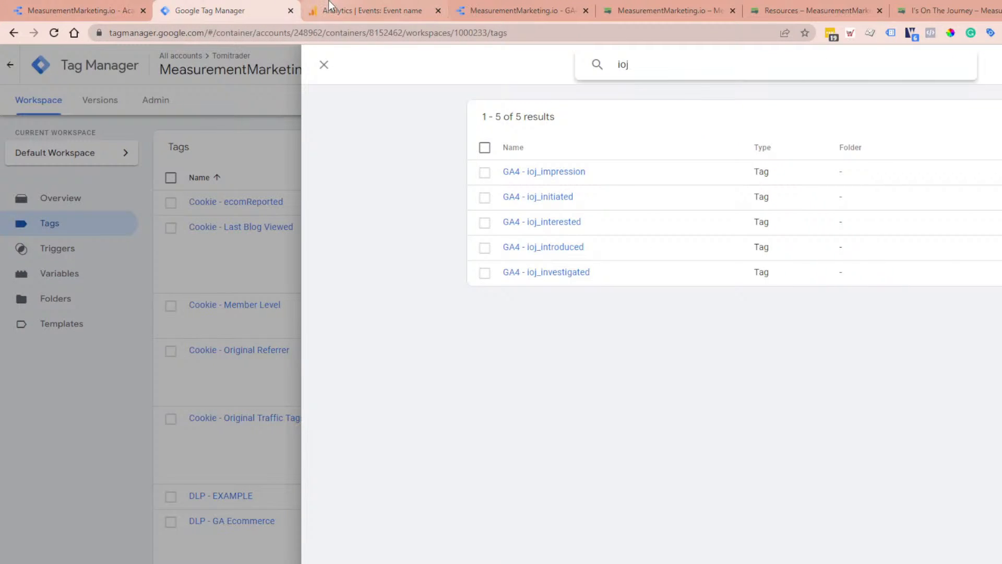
pyautogui.click(331, 7)
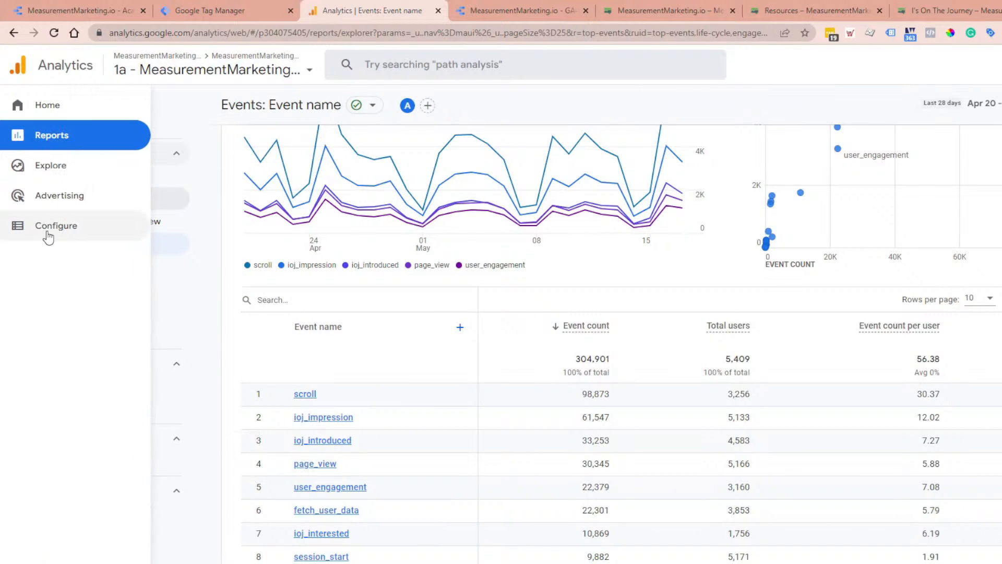
pyautogui.click(48, 236)
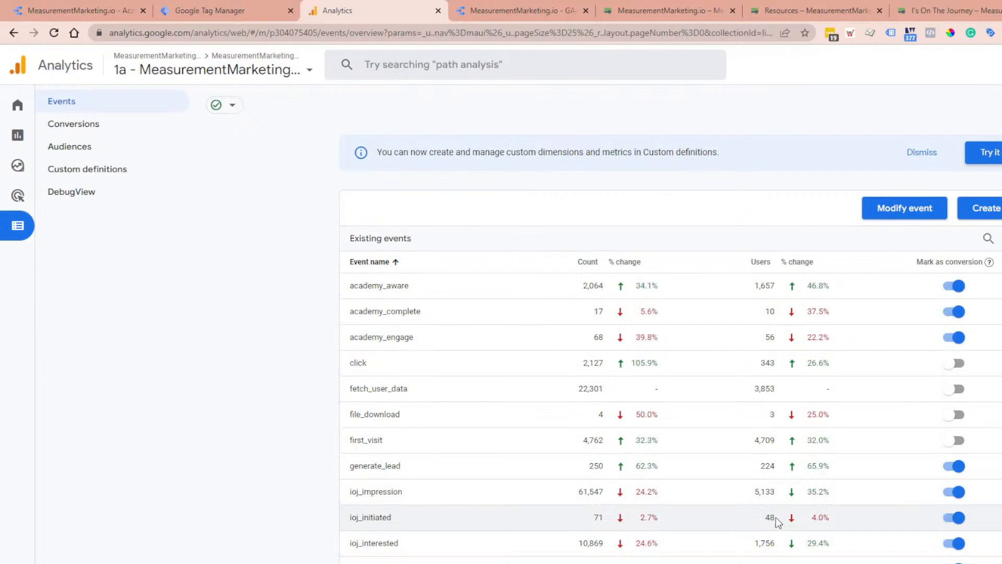
pyautogui.scroll(-4, 776, 518)
pyautogui.scroll(2, 222, 490)
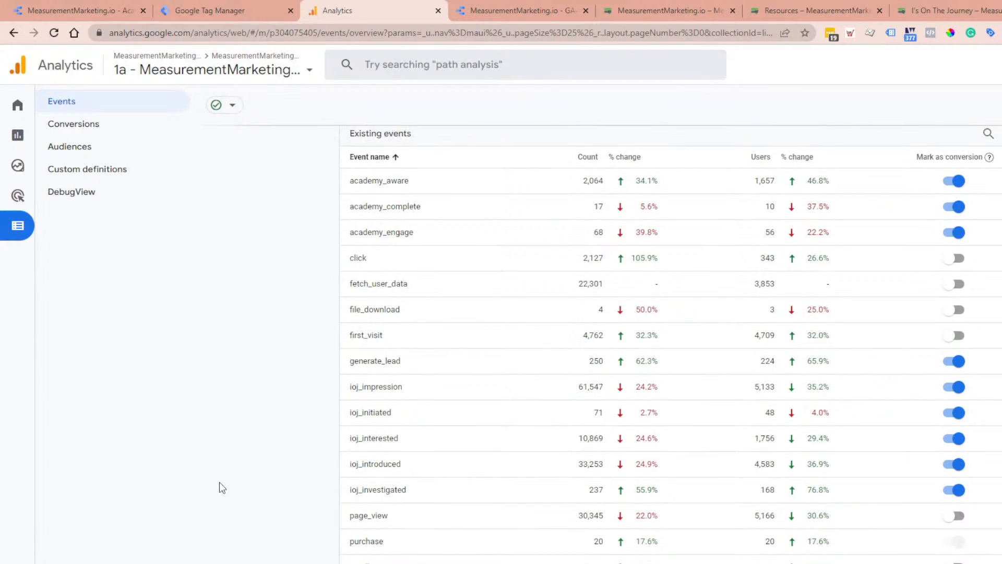
pyautogui.scroll(-4, 221, 485)
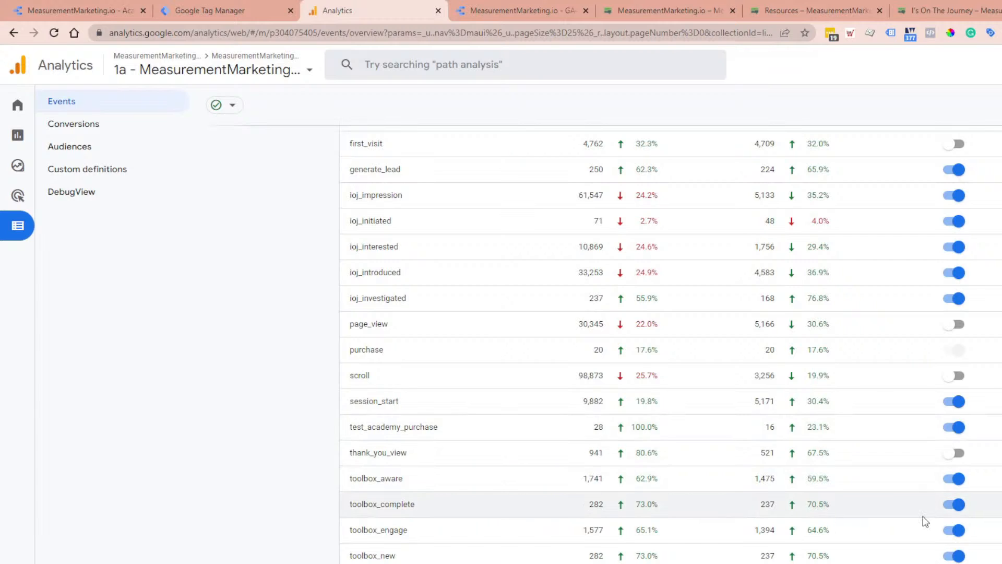
pyautogui.scroll(4, 565, 399)
pyautogui.scroll(2, 514, 339)
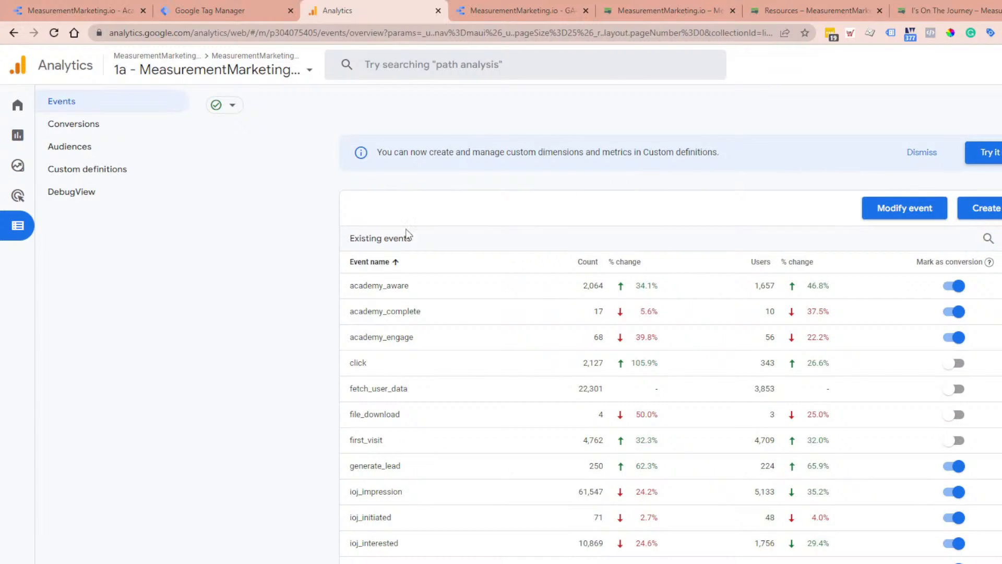
# Step: Switch to the GA4 Practice report in Data Studio and move the date range control to the page's upper-right corner
pyautogui.click(523, 6)
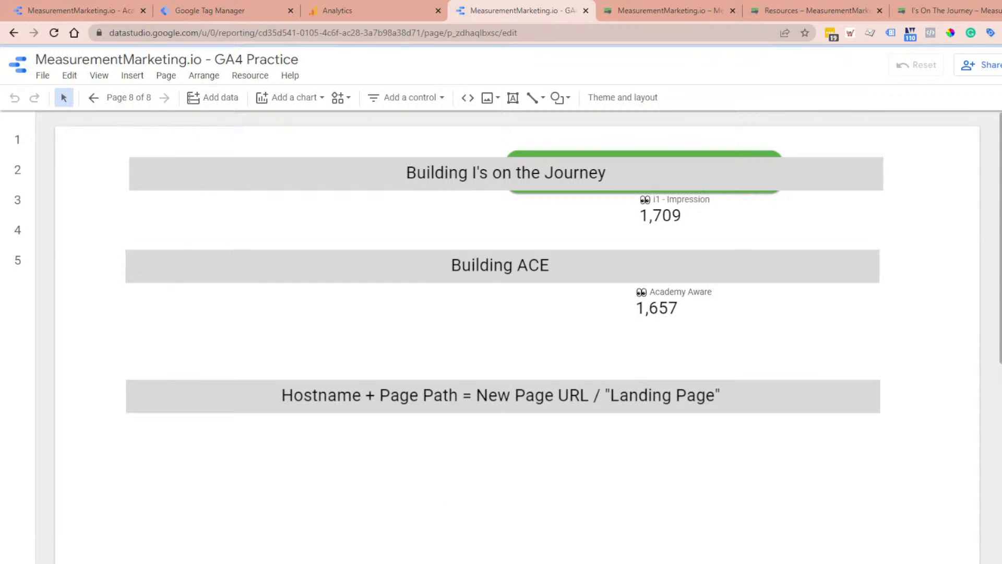
pyautogui.scroll(-4, 348, 421)
pyautogui.scroll(4, 459, 538)
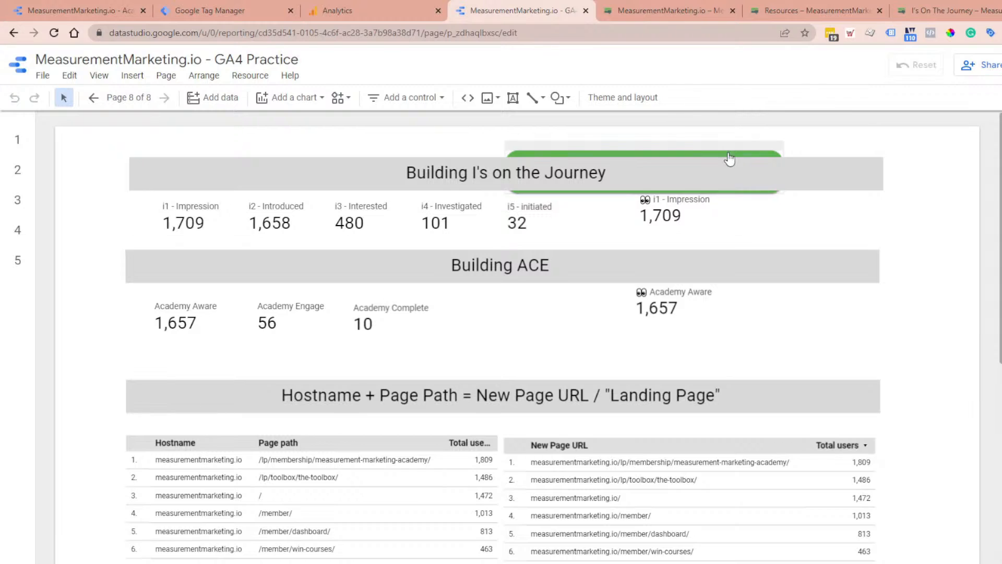
pyautogui.click(704, 151)
pyautogui.moveTo(704, 151); pyautogui.dragTo(897, 132)
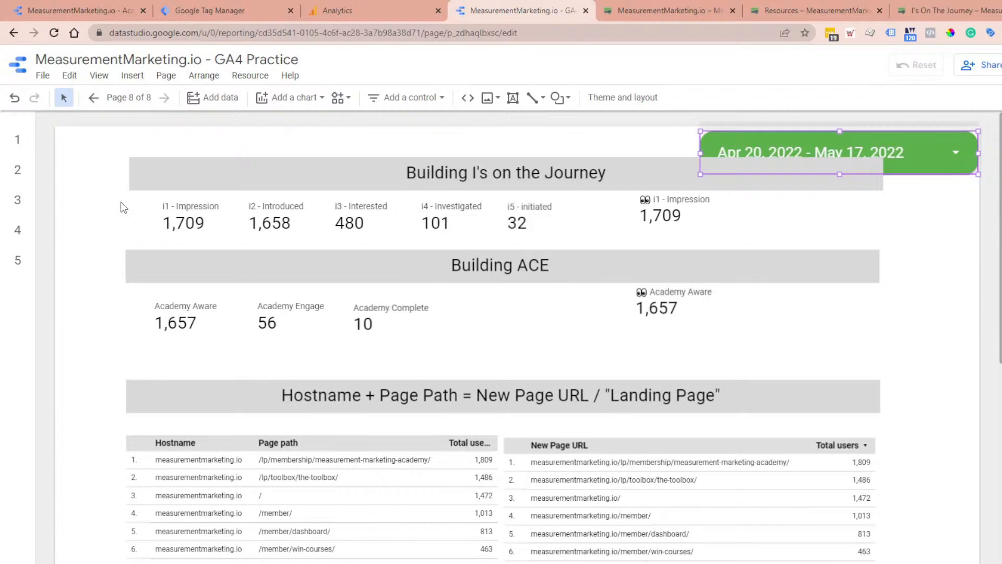
# Step: Examine the five scorecards from i1 - Impression to i5 - initiated below the Building I's on the Journey heading
pyautogui.click(151, 219)
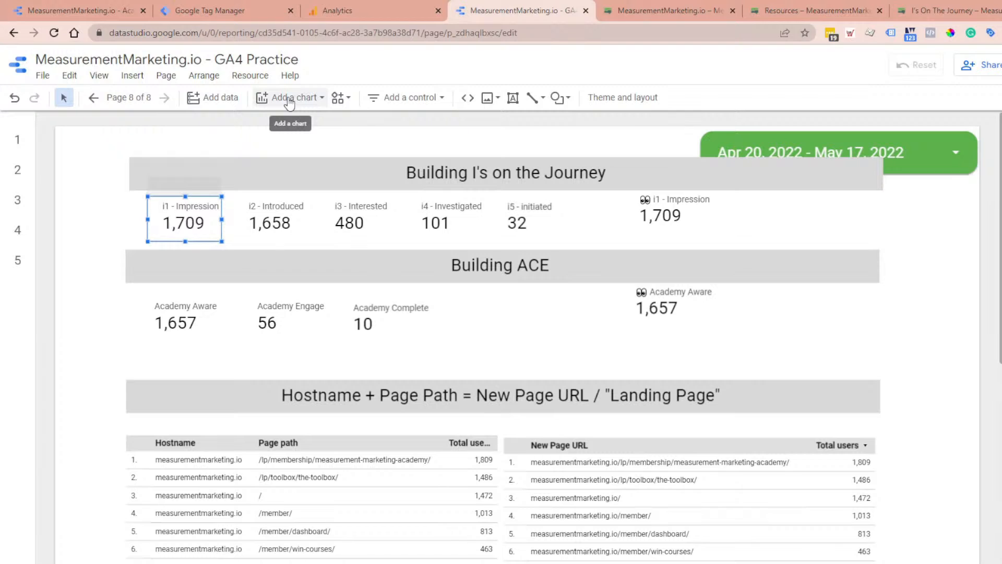
pyautogui.moveTo(92, 218); pyautogui.dragTo(606, 225)
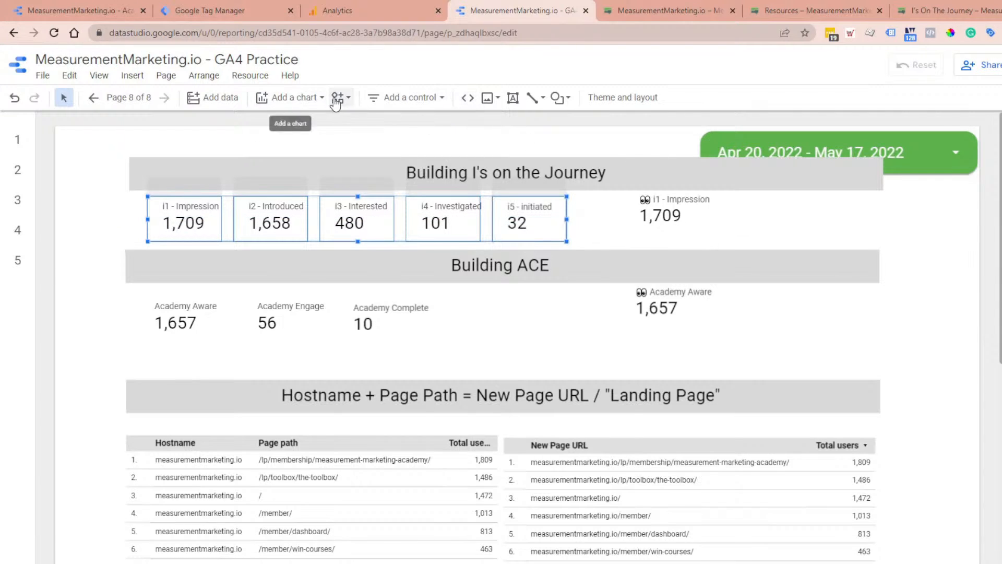
pyautogui.click(524, 326)
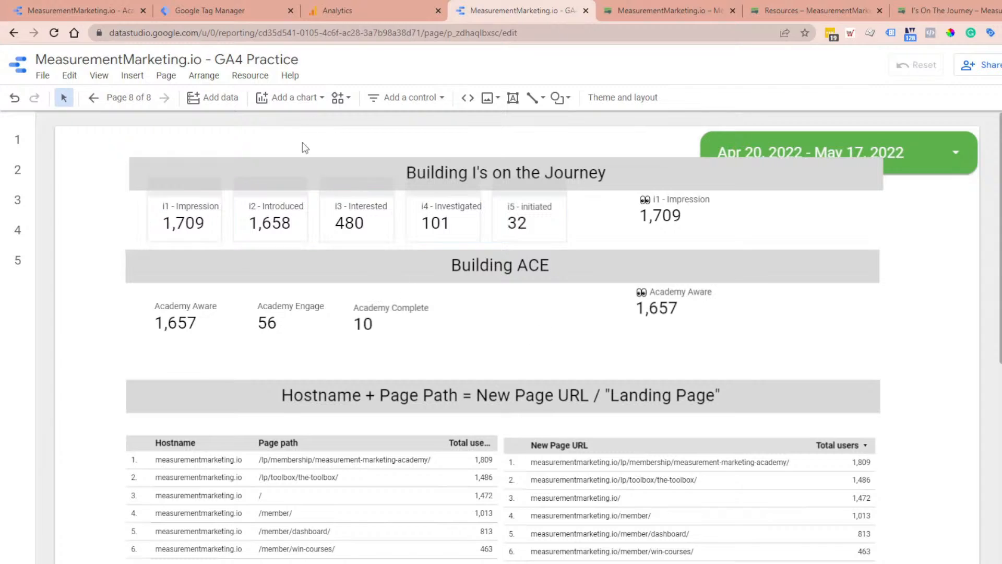
# Step: Add a scorecard beside the existing i1 - Impression scorecard, under Building I's on the Journey, and set its metric to Total users
pyautogui.click(292, 99)
pyautogui.click(276, 173)
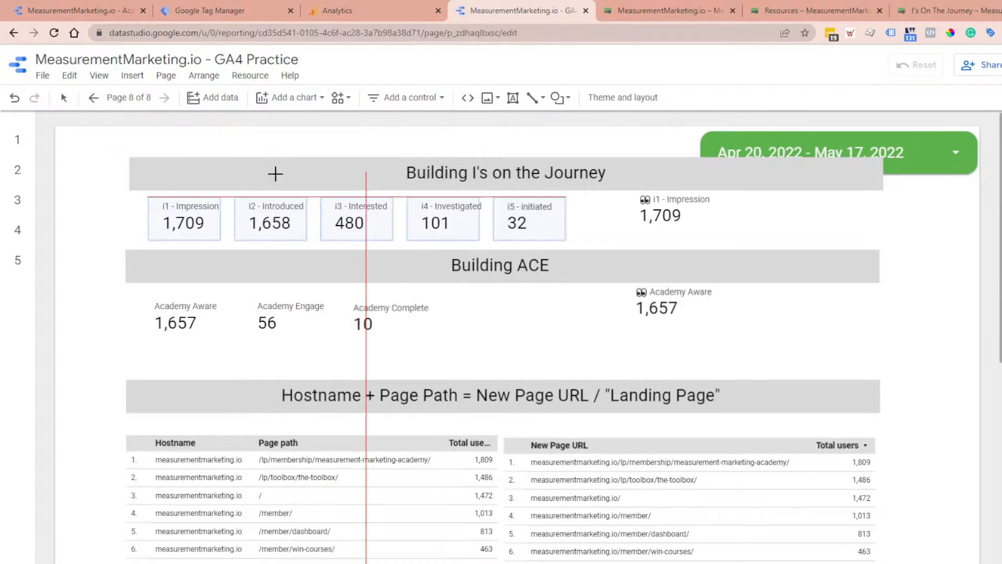
pyautogui.click(55, 197)
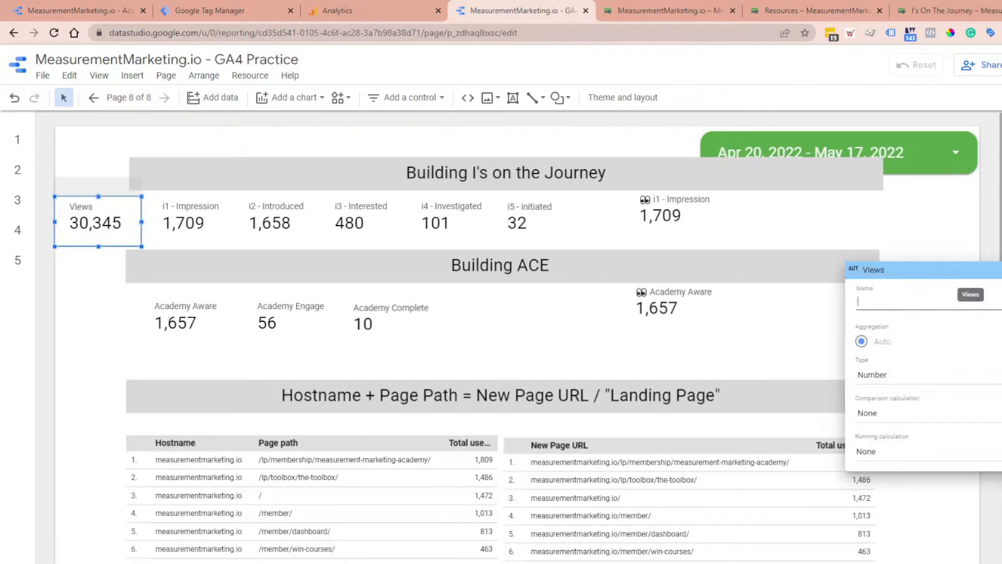
pyautogui.write('users')
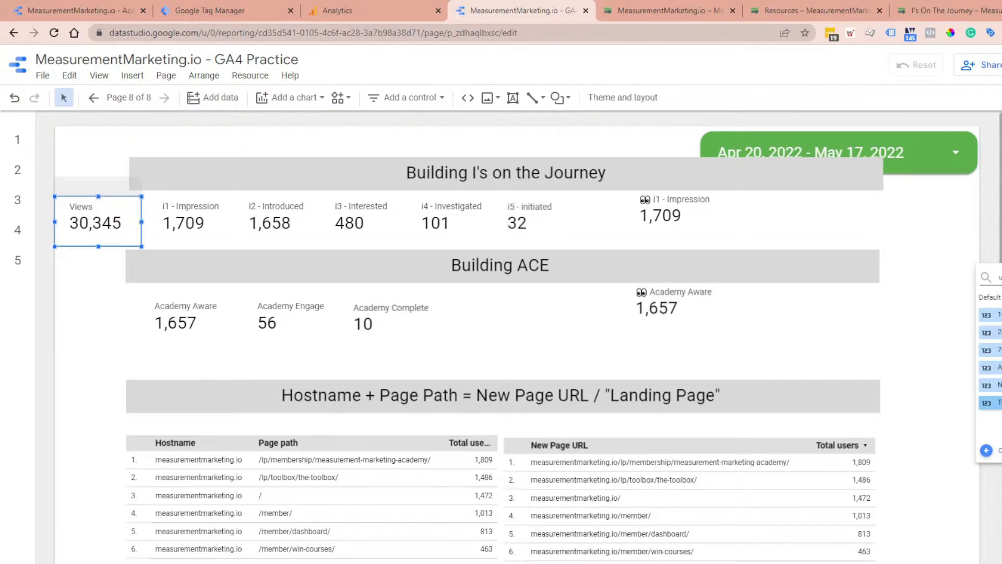
pyautogui.click(990, 402)
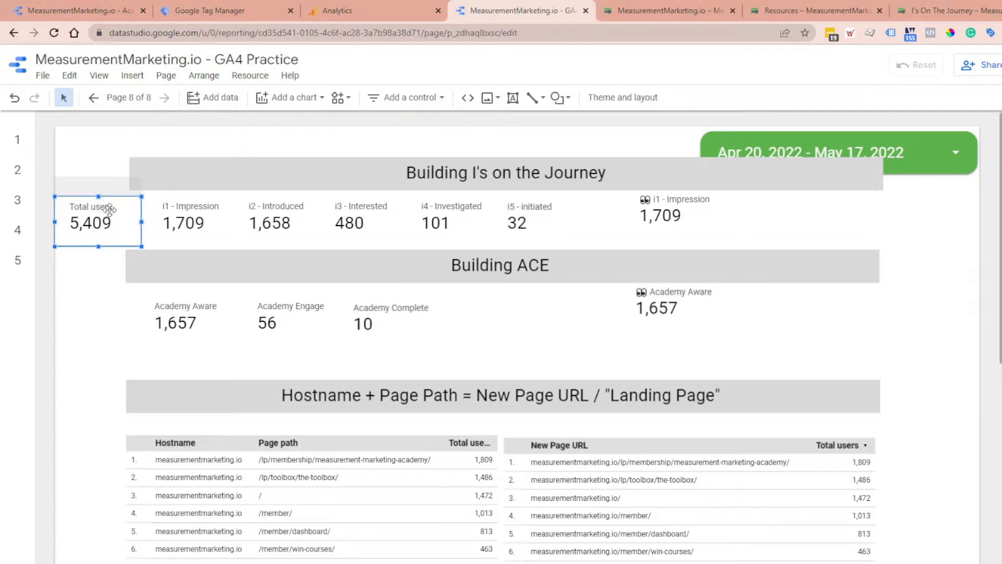
# Step: Check the ioj_impression event in Google Analytics and define a scorecard filter in Data Studio that includes Event name containing ioj_impression
pyautogui.click(427, 6)
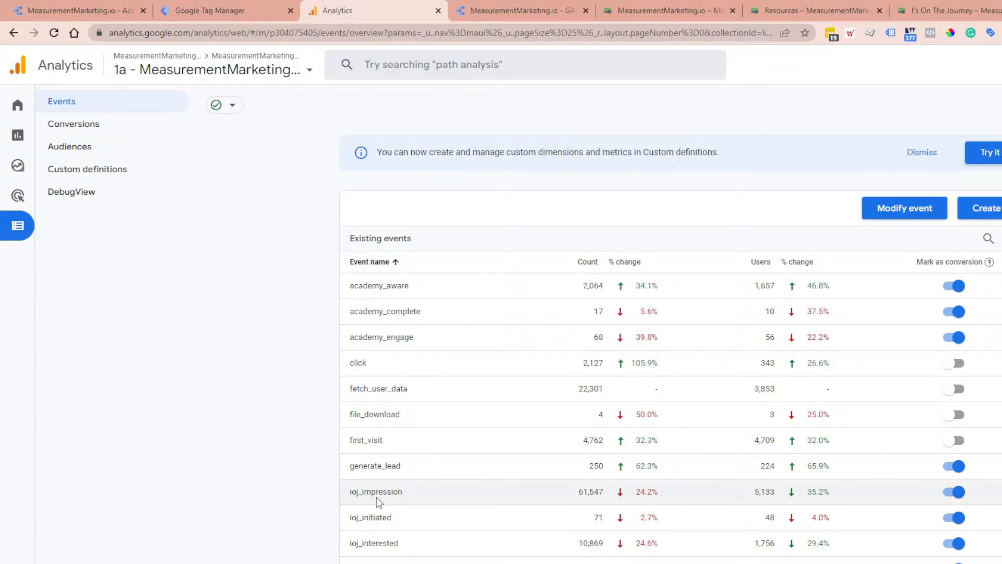
pyautogui.click(519, 8)
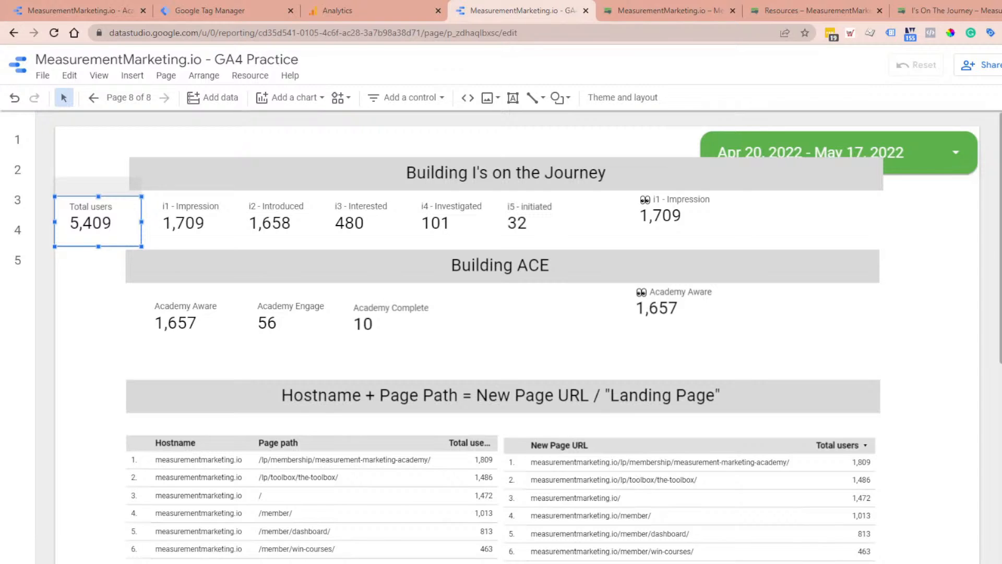
pyautogui.click(1000, 444)
pyautogui.click(232, 448)
pyautogui.write('even')
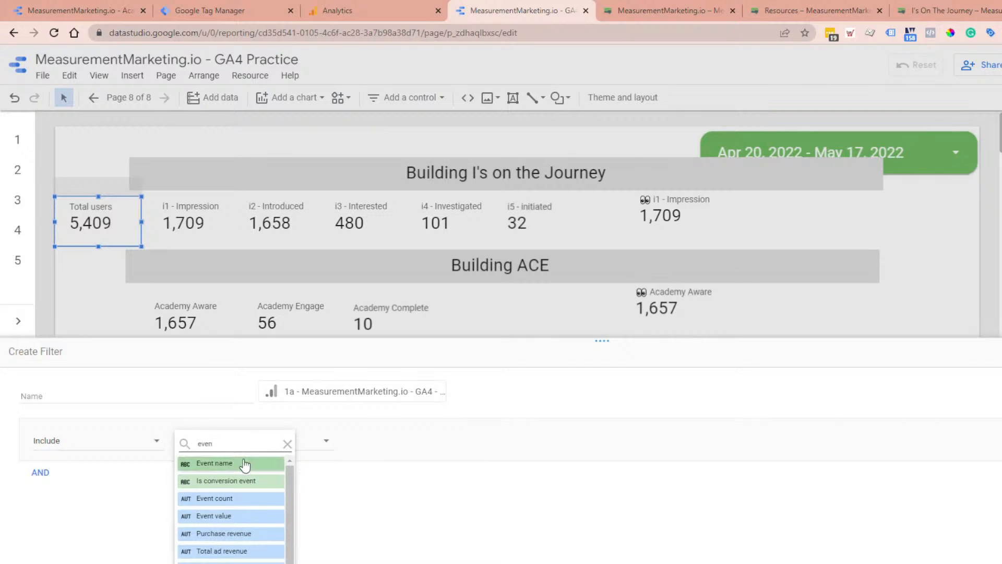
pyautogui.click(245, 464)
pyautogui.click(370, 446)
pyautogui.click(410, 470)
pyautogui.click(548, 442)
pyautogui.write('ioj_impression')
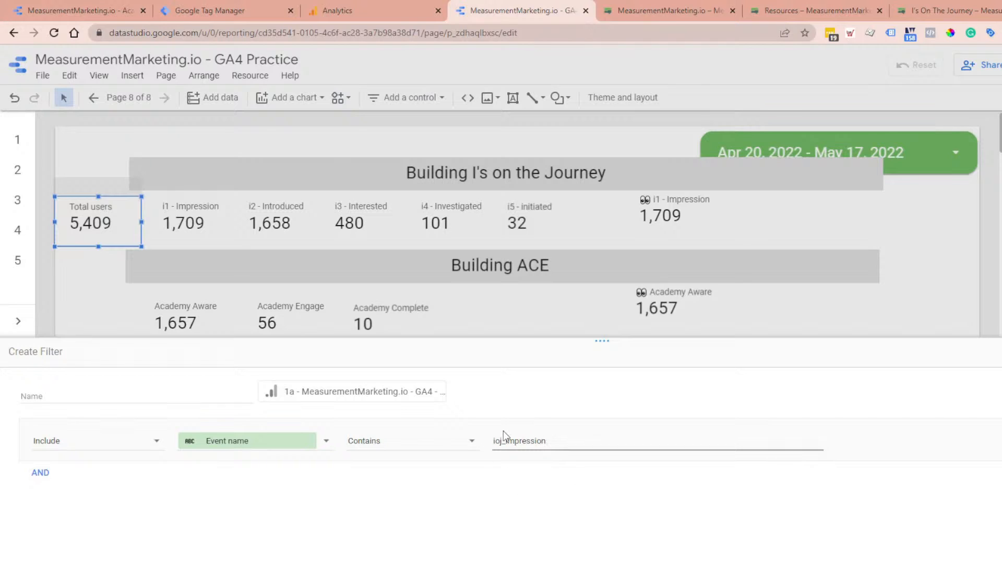
# Step: Recheck the event name in Google Analytics, name the Data Studio filter Test - ioj_impression and save it
pyautogui.click(331, 6)
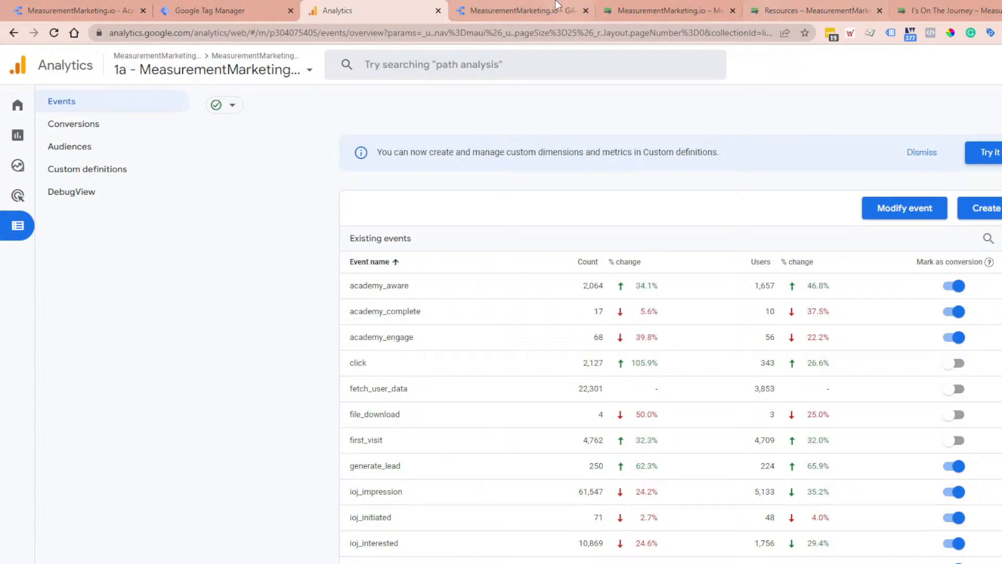
pyautogui.hotkey('ctrl', 'Tab')
pyautogui.click(214, 395)
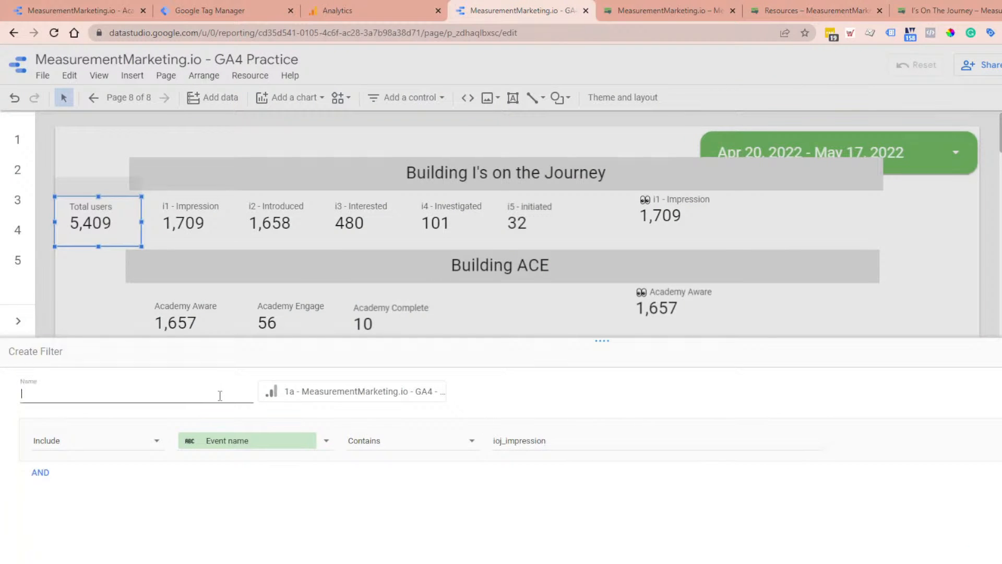
pyautogui.write('Test - ioj_impression')
pyautogui.press('Return')
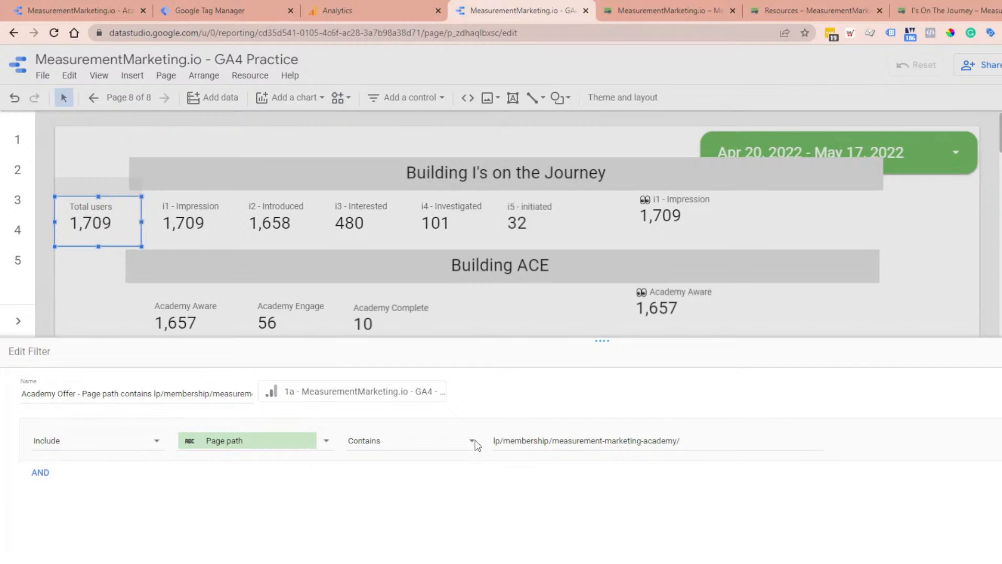
# Step: Examine the page path condition in the scorecard's Academy Offer filter and close the filter unchanged
pyautogui.moveTo(701, 439); pyautogui.dragTo(493, 445)
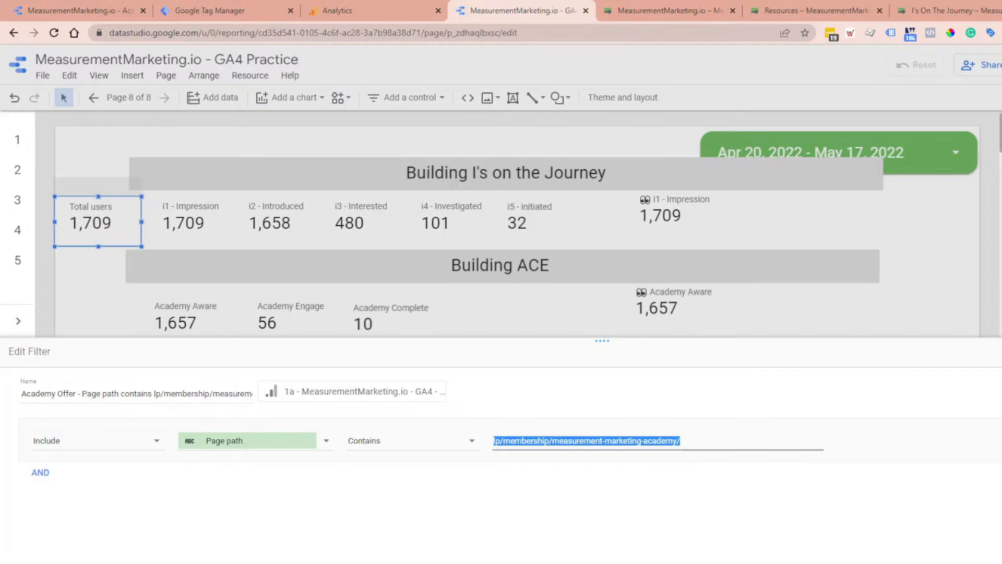
pyautogui.press('Escape')
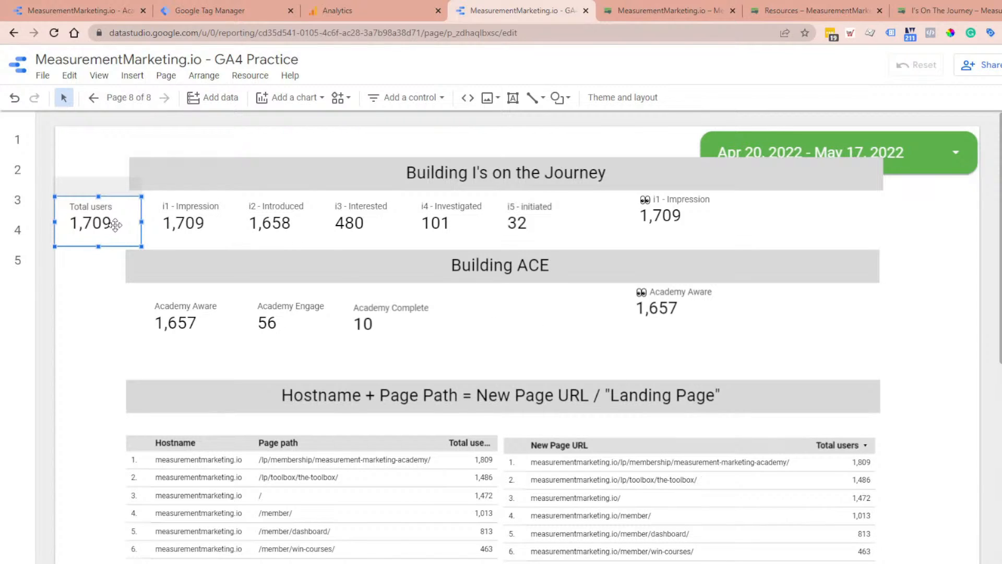
# Step: Rename the new scorecard's Total users metric as i1 - impression
pyautogui.click(997, 261)
pyautogui.click(965, 302)
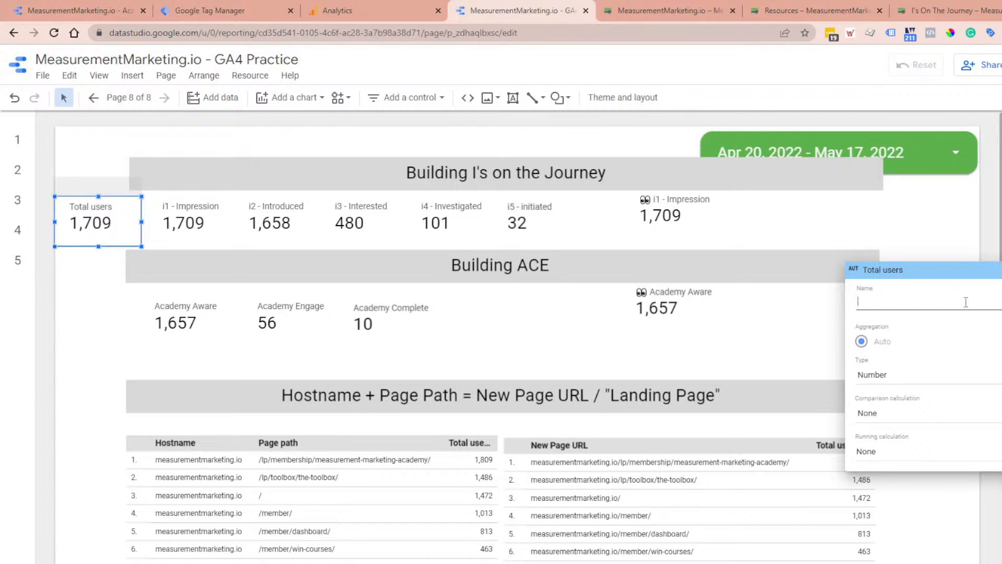
pyautogui.write('i1 - impressio')
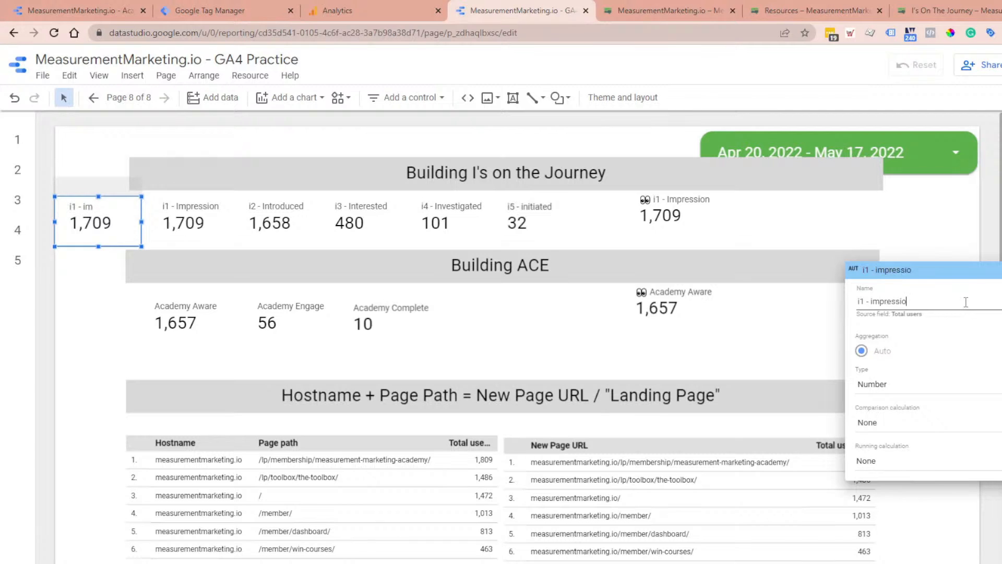
pyautogui.write('n')
pyautogui.click(979, 540)
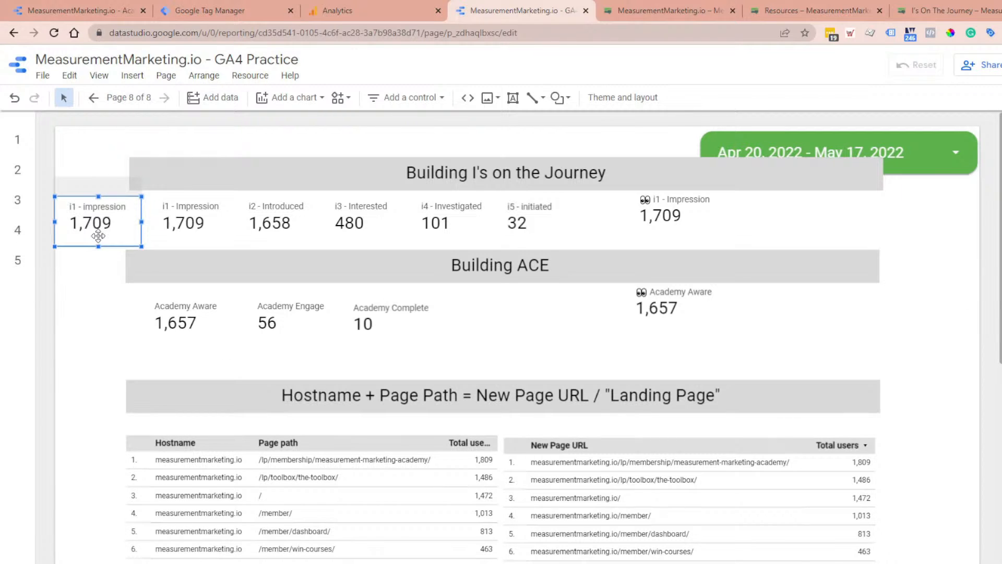
# Step: Duplicate the i1 - impression scorecard directly below the original and remove the copy's ioj_impression filter
pyautogui.moveTo(98, 235); pyautogui.dragTo(99, 276)
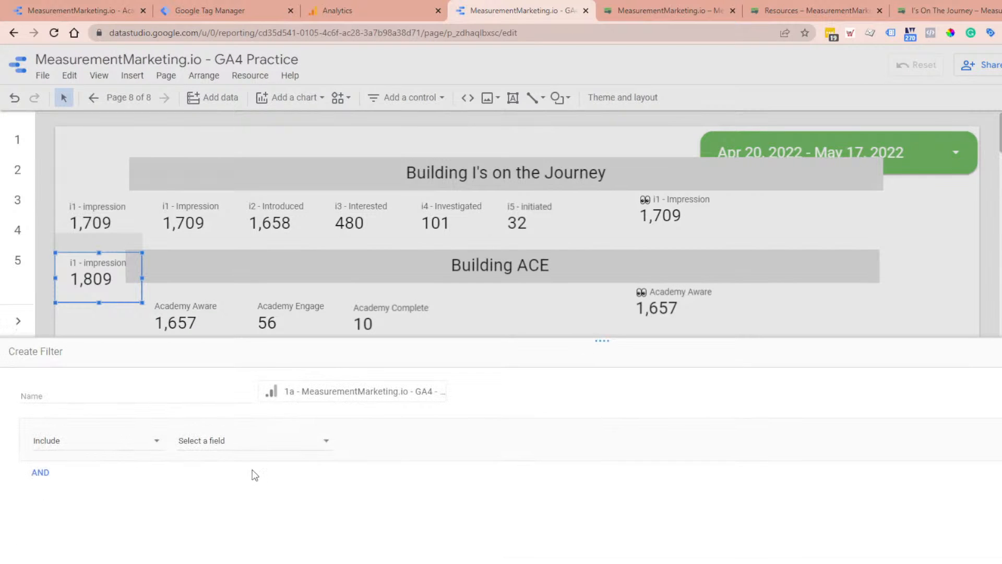
pyautogui.click(249, 452)
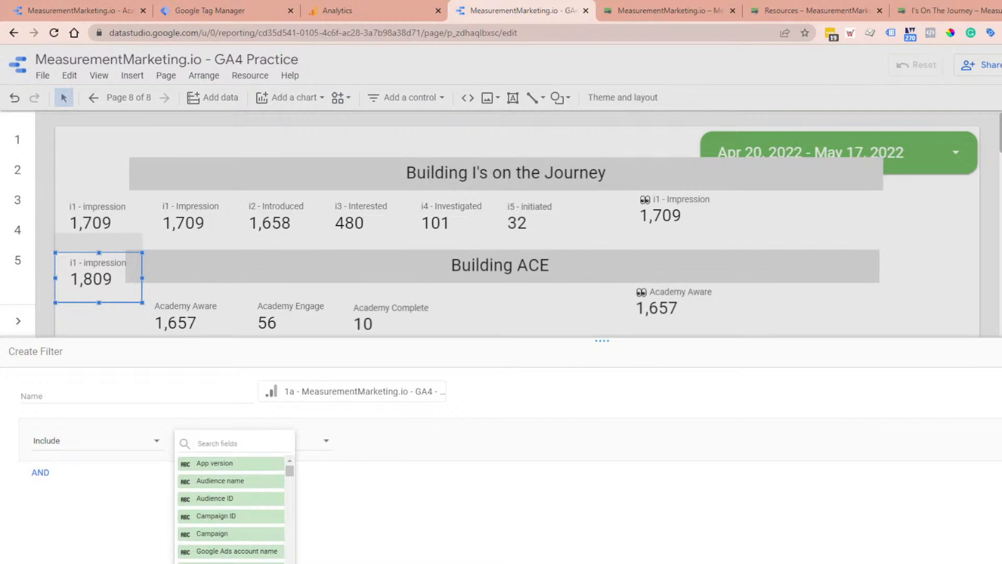
pyautogui.press('Escape')
pyautogui.press('Escape')
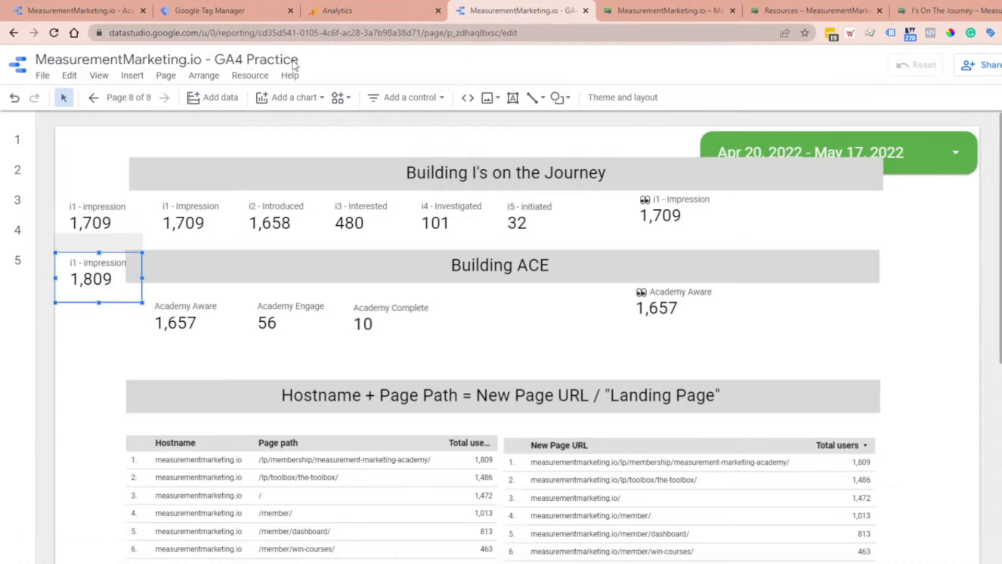
# Step: Duplicate the Test - ioj_impression filter in the report's filter manager and rename the copy as Test - ioj_introduced
pyautogui.click(251, 78)
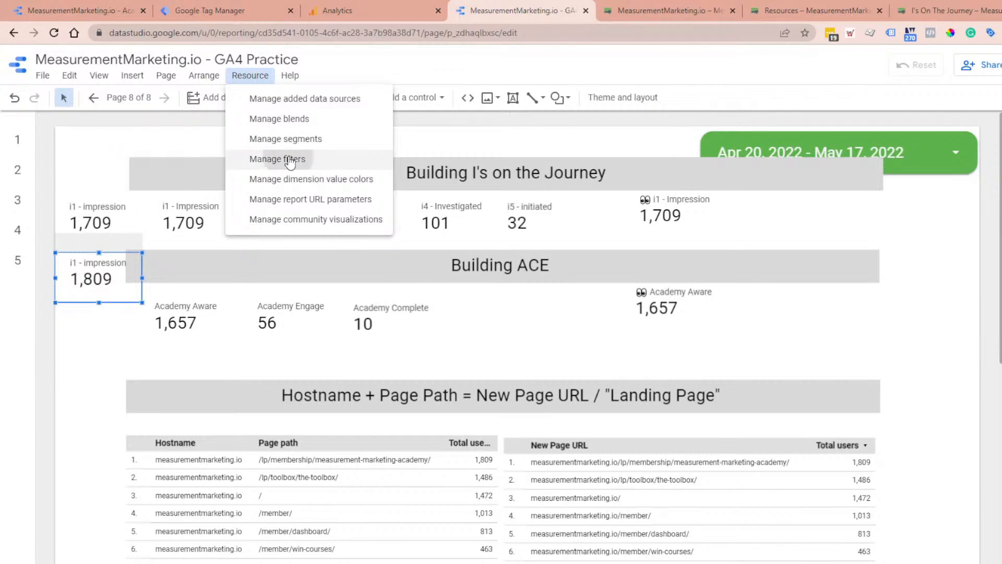
pyautogui.click(290, 159)
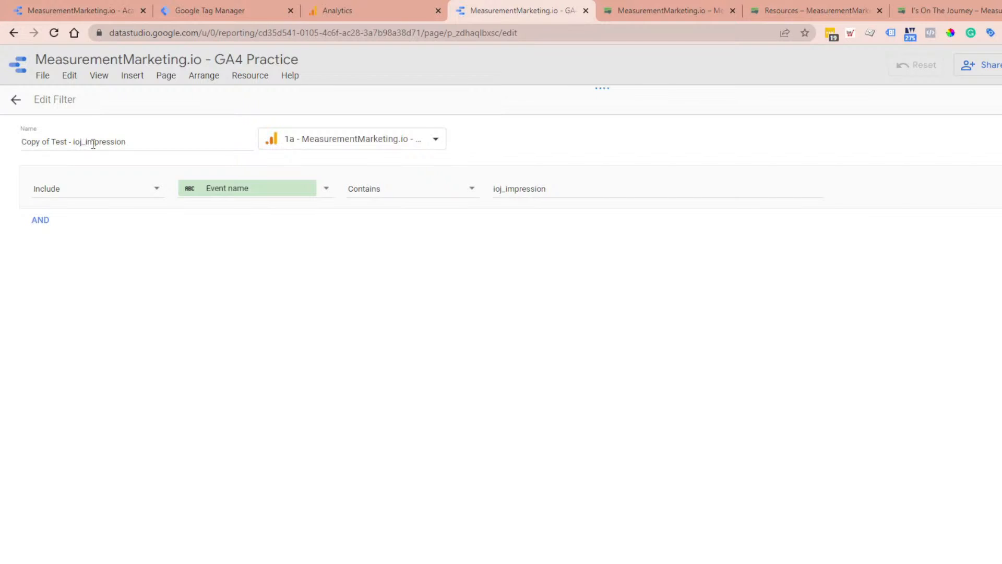
pyautogui.click(137, 144)
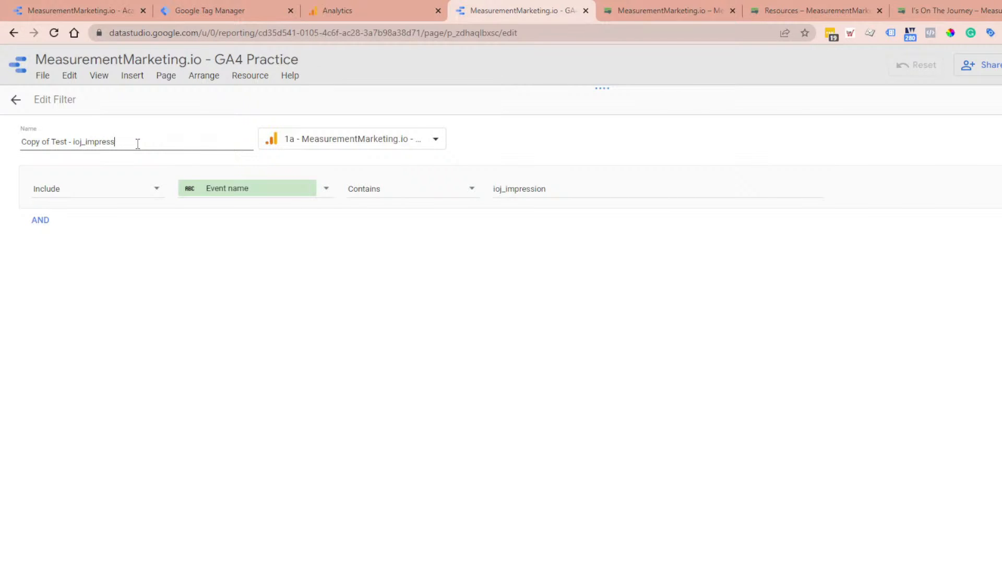
pyautogui.write('troduced')
pyautogui.moveTo(52, 141); pyautogui.dragTo(2, 136)
pyautogui.press('BackSpace')
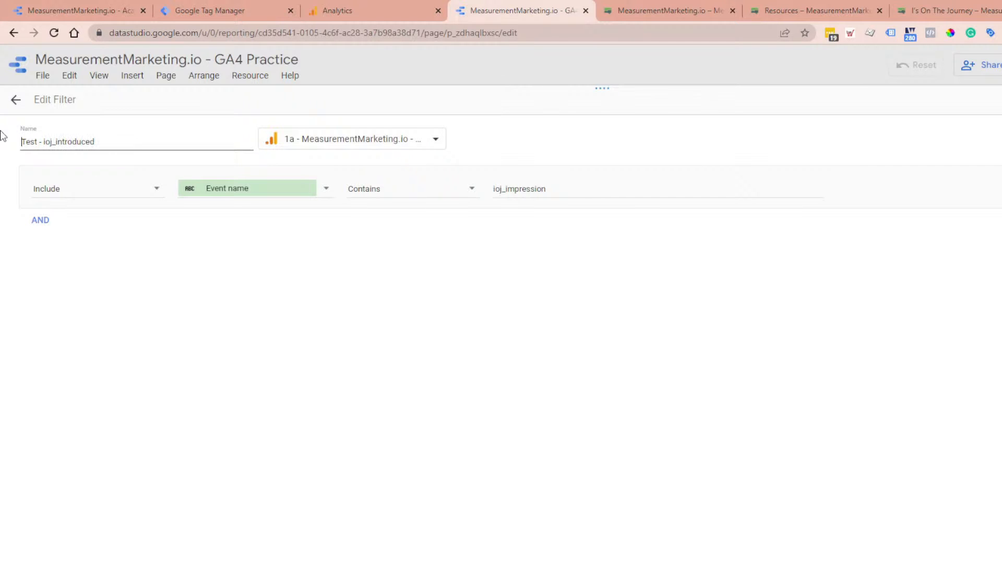
# Step: Replace the copied filter's event name value with ioj_introduced, reusing the text from the filter name
pyautogui.moveTo(102, 143); pyautogui.dragTo(46, 148)
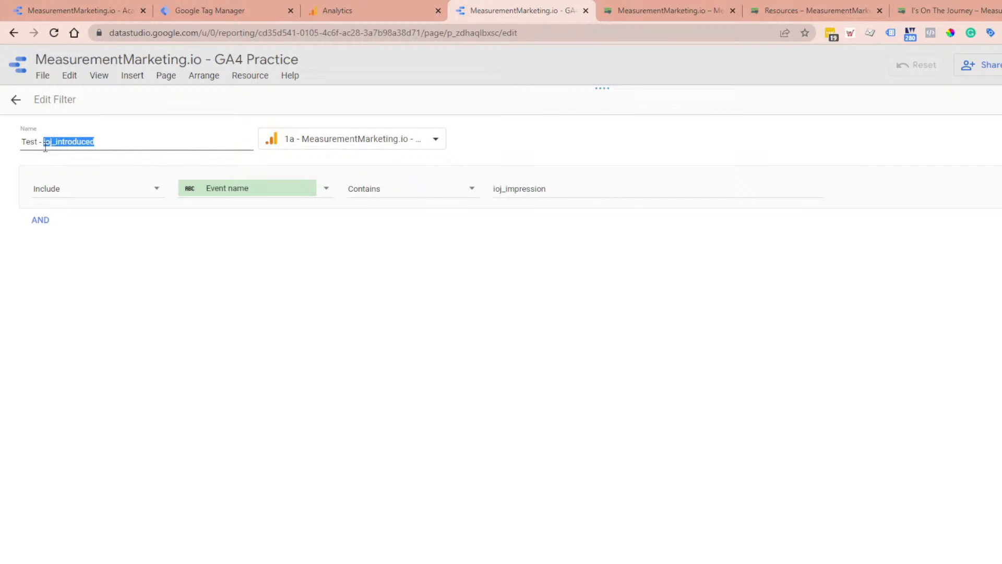
pyautogui.hotkey('ctrl', 'c')
pyautogui.moveTo(554, 188); pyautogui.dragTo(476, 191)
pyautogui.hotkey('ctrl', 'v')
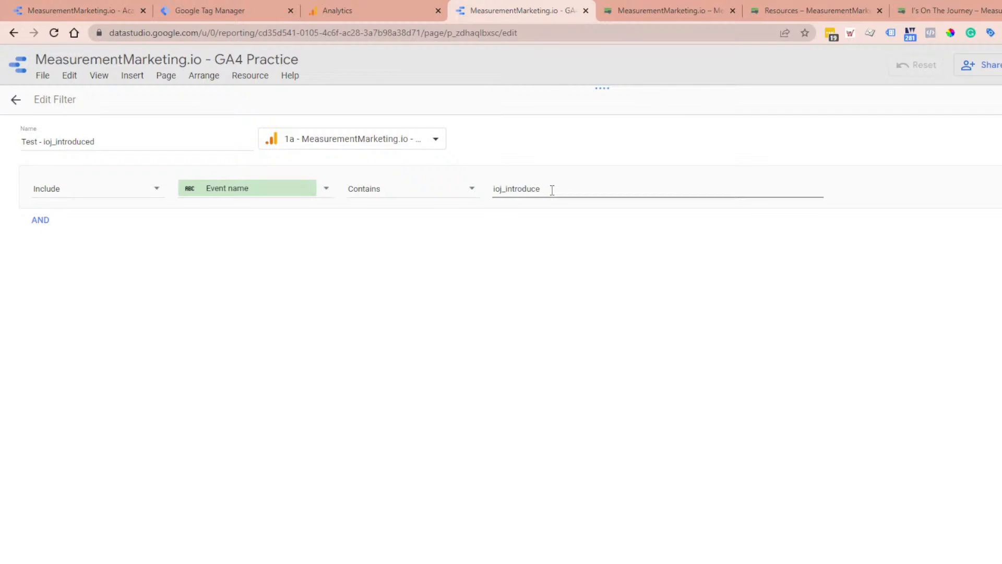
pyautogui.write('d')
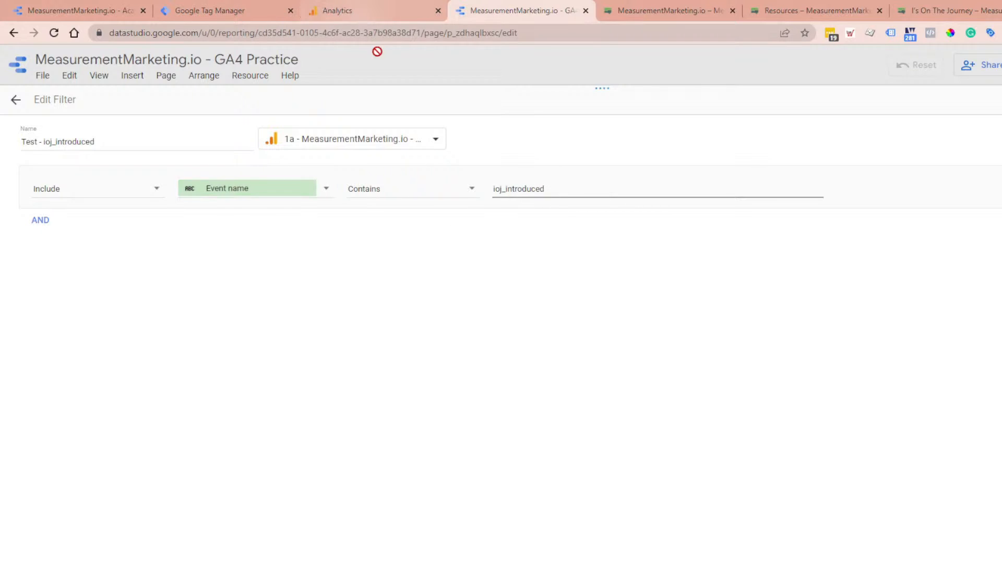
# Step: Check the filter value against the ioj_introduced entry in Google Analytics' existing events and return to Data Studio
pyautogui.click(352, 4)
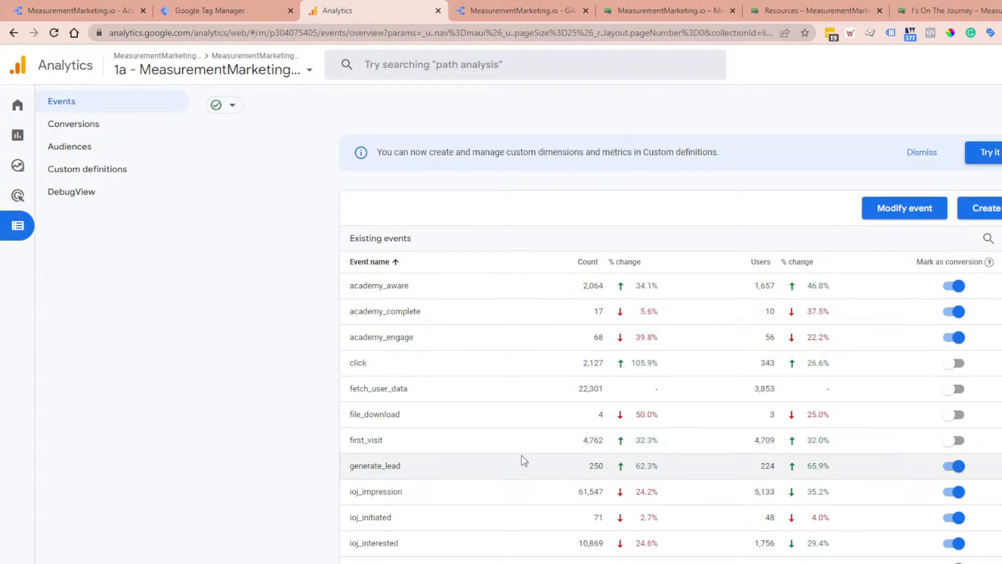
pyautogui.scroll(-2, 522, 454)
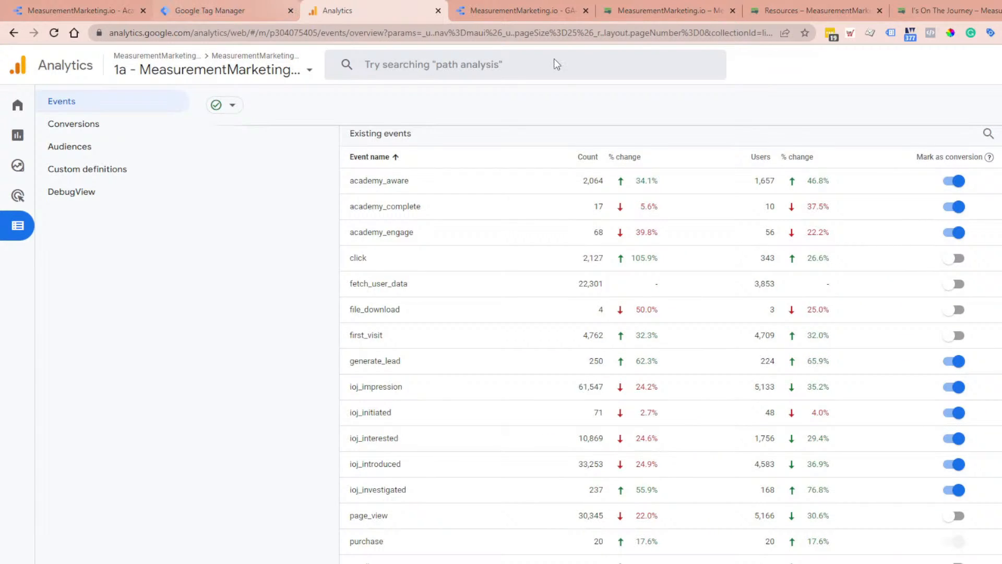
pyautogui.click(538, 6)
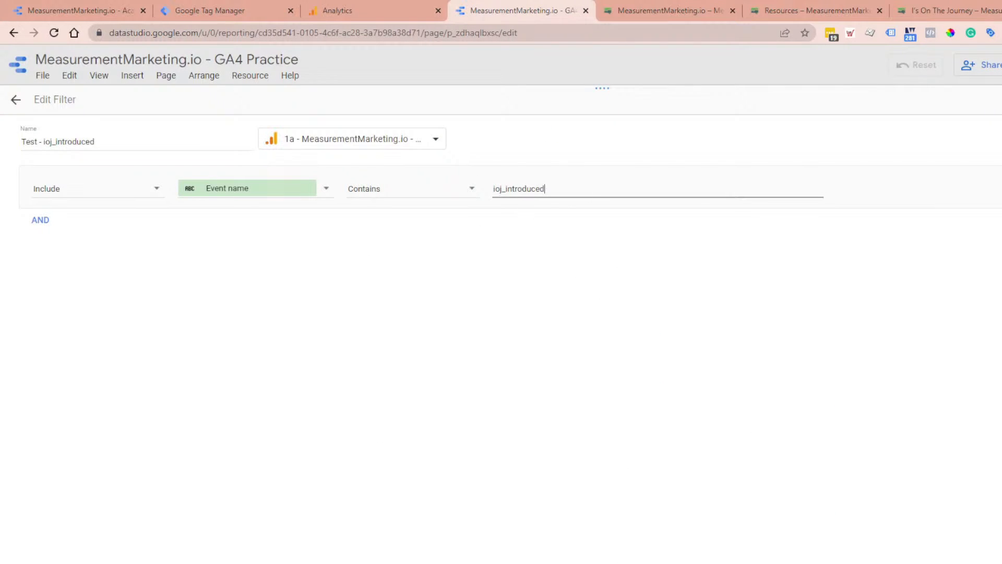
# Step: Apply the Test - ioj_introduced filter to the duplicated scorecard and review its condition
pyautogui.press('Escape')
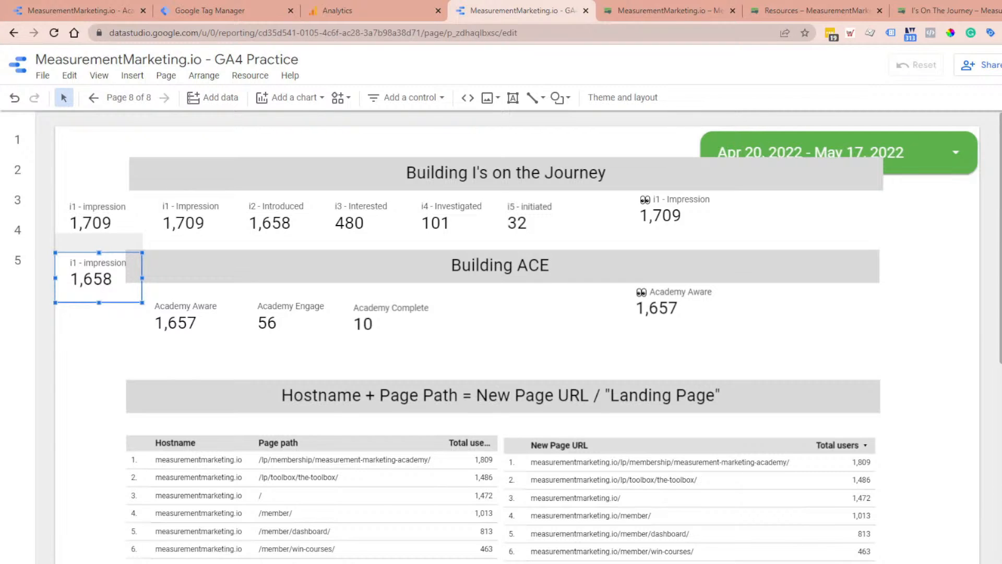
pyautogui.click(1001, 548)
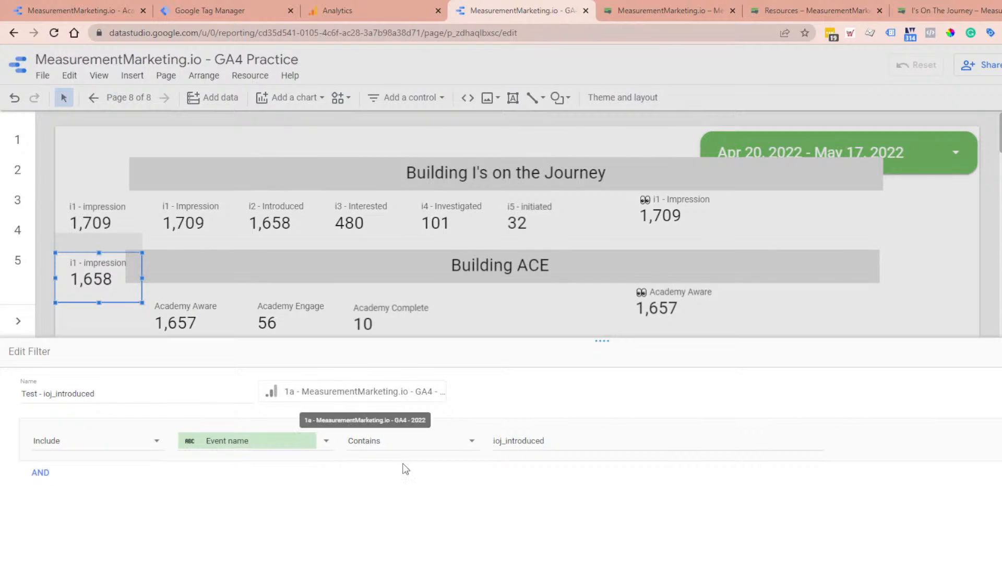
pyautogui.press('Escape')
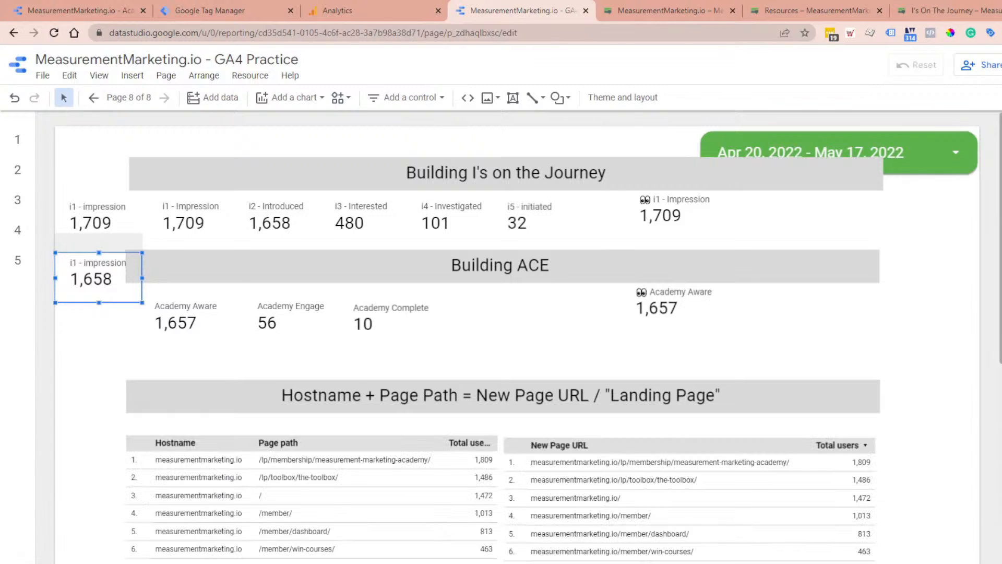
# Step: Rename the duplicated scorecard's Total users metric to i1 - introduced
pyautogui.click(1001, 270)
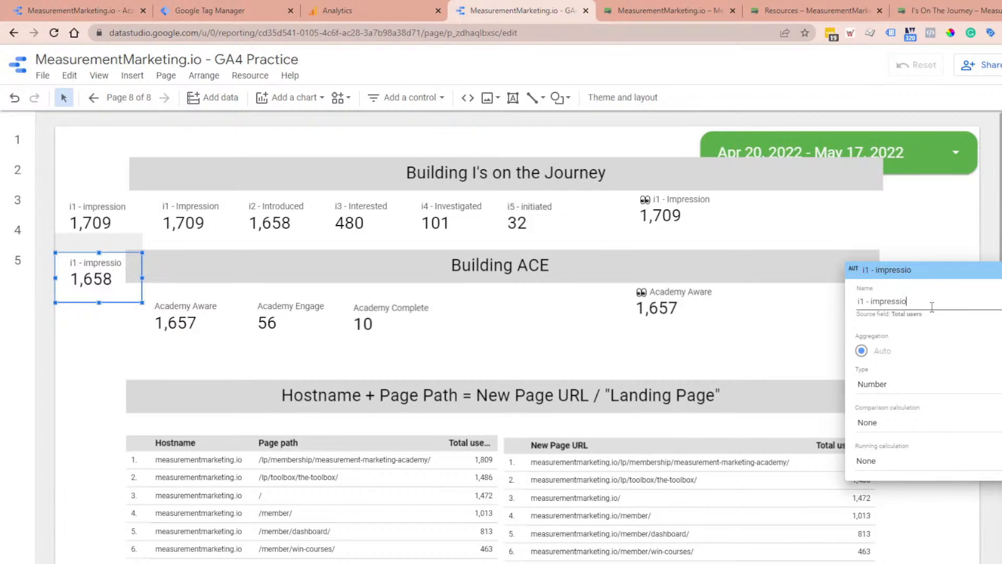
pyautogui.press('BackSpace')
pyautogui.press('BackSpace')
pyautogui.press('BackSpace')
pyautogui.press('BackSpace')
pyautogui.press('BackSpace')
pyautogui.press('BackSpace')
pyautogui.press('BackSpace')
pyautogui.press('BackSpace')
pyautogui.press('BackSpace')
pyautogui.write('introduced')
# Step: Try a hamburger emoji in front of the i1 - introduced metric name and remove it again
pyautogui.rightClick(859, 302)
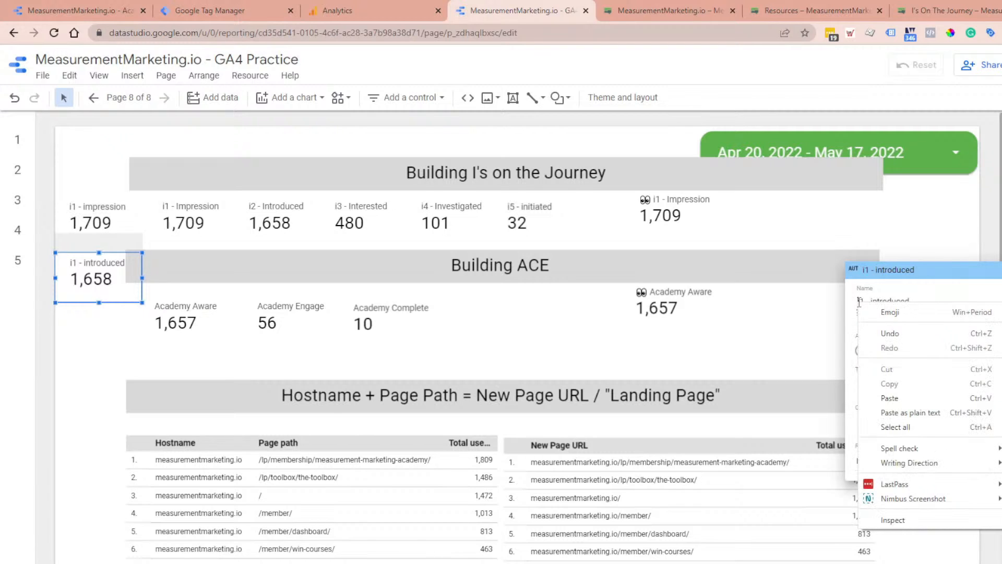
pyautogui.click(897, 320)
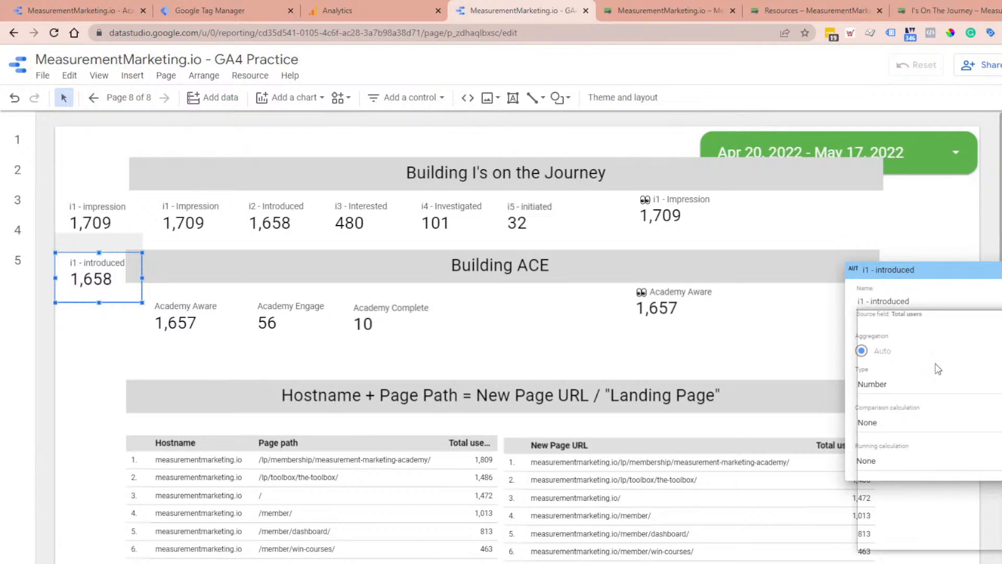
pyautogui.click(896, 387)
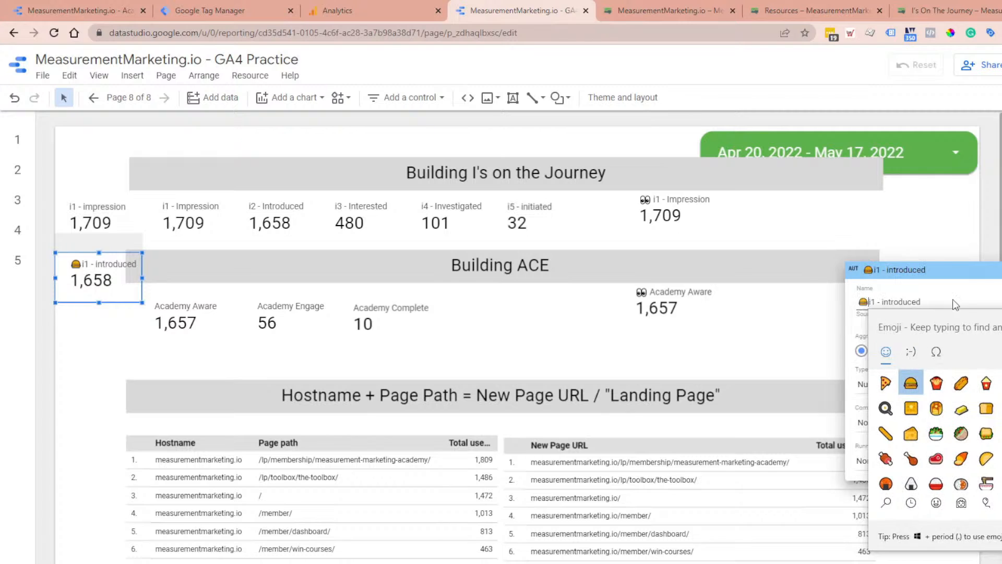
pyautogui.press('BackSpace')
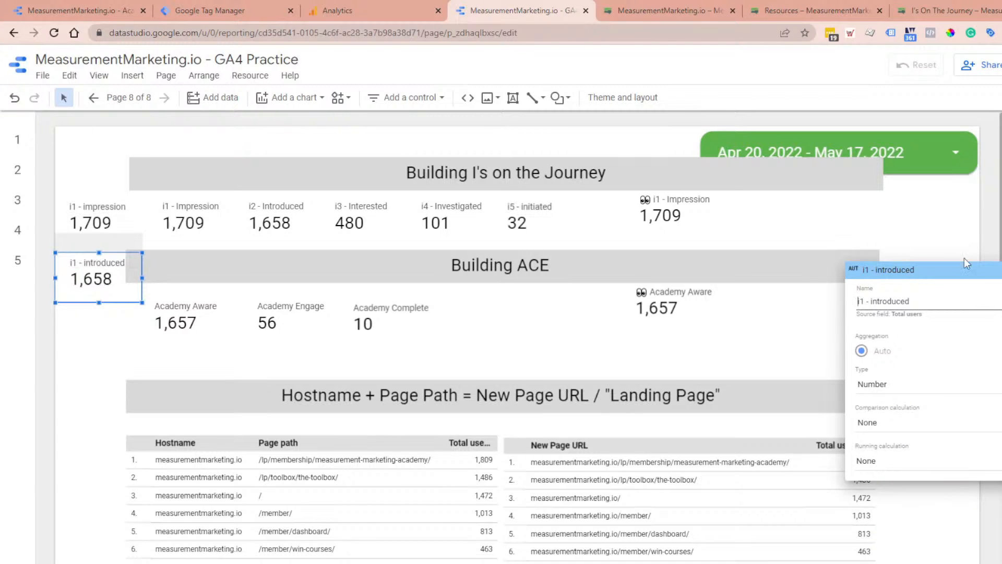
# Step: Check the emoji labels on the finished I's on the Journey funnel in the Academy report, return to GA4 Practice and close the metric editor
pyautogui.click(105, 8)
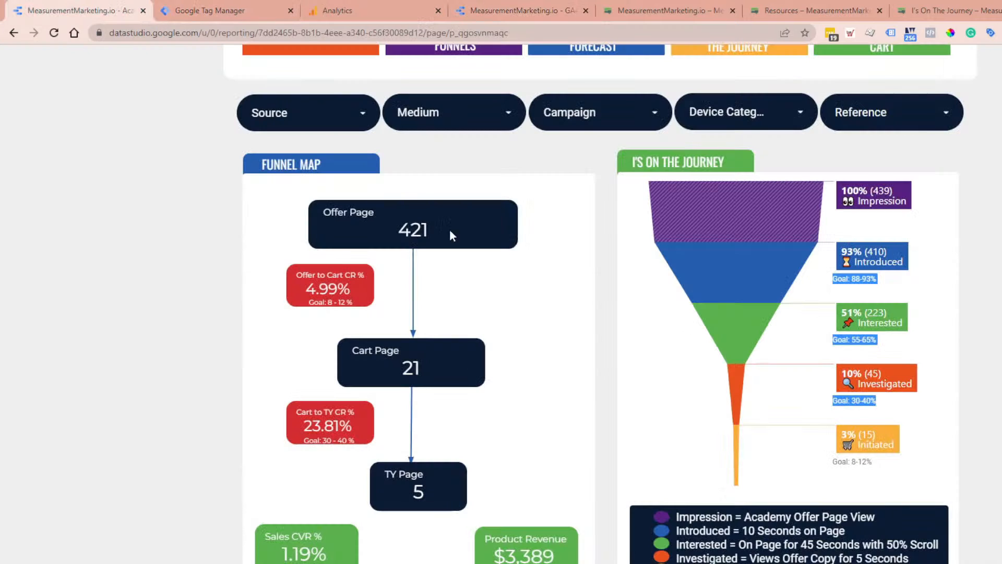
pyautogui.click(522, 10)
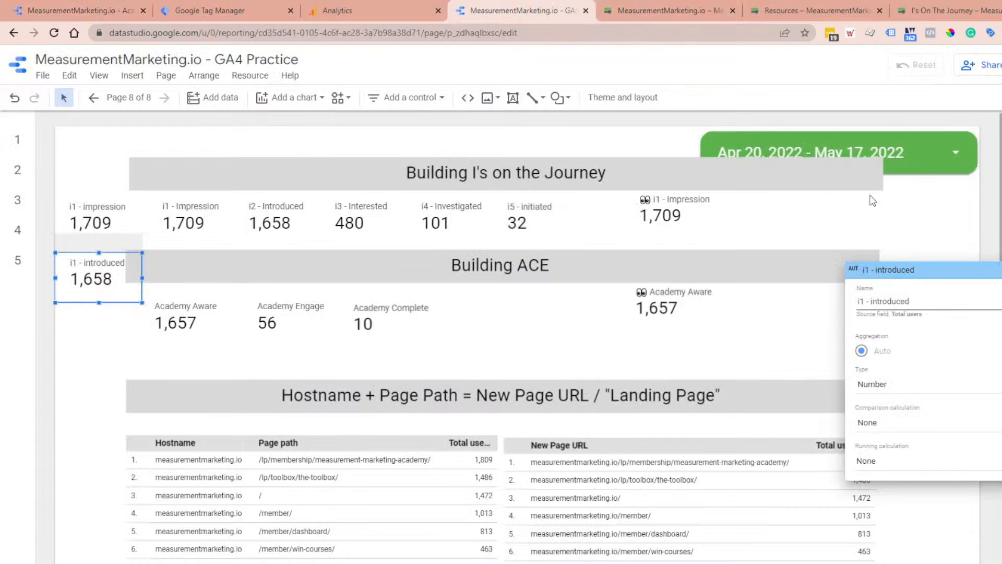
pyautogui.click(798, 321)
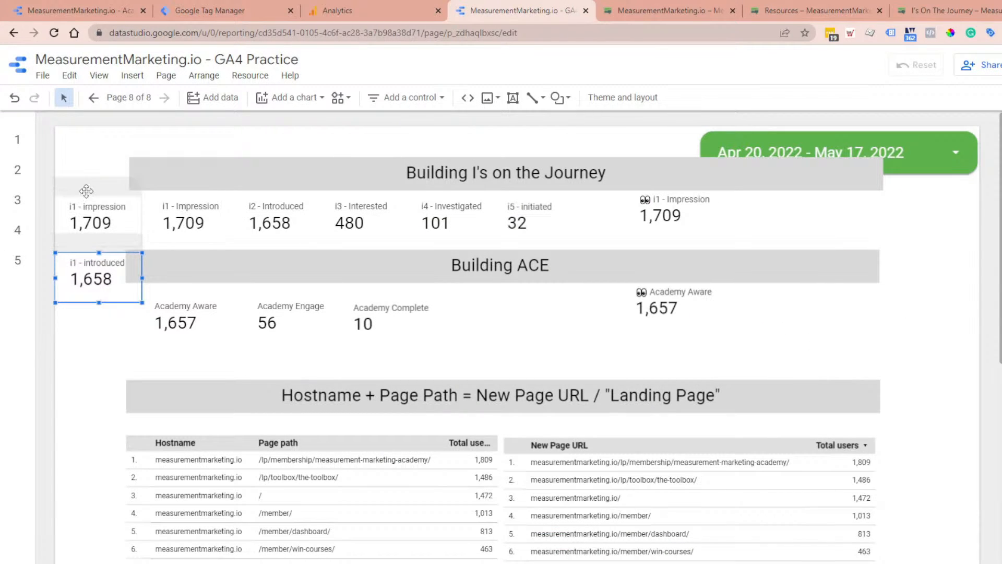
# Step: Select the i1 - impression and i1 - introduced practice scorecards together and move them to the page's far right side
pyautogui.moveTo(81, 154); pyautogui.dragTo(84, 303)
pyautogui.moveTo(102, 251); pyautogui.dragTo(985, 284)
# Step: Examine the i1 to i5 scorecards one by one and as a group, as well as the eyes-emoji i1 - Impression scorecard
pyautogui.click(167, 229)
pyautogui.click(282, 224)
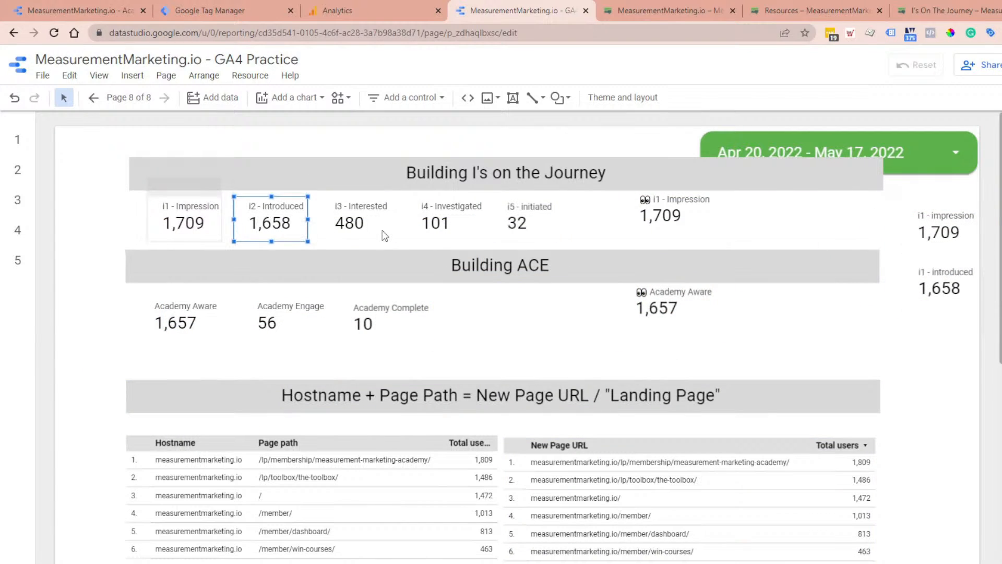
pyautogui.click(389, 224)
pyautogui.click(456, 221)
pyautogui.click(517, 221)
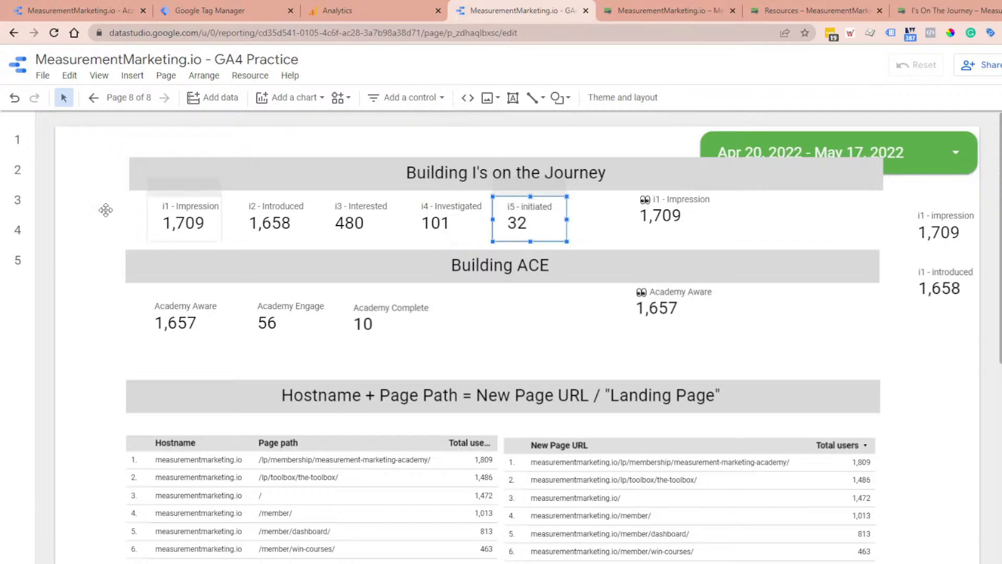
pyautogui.moveTo(93, 229); pyautogui.dragTo(584, 232)
pyautogui.rightClick(528, 227)
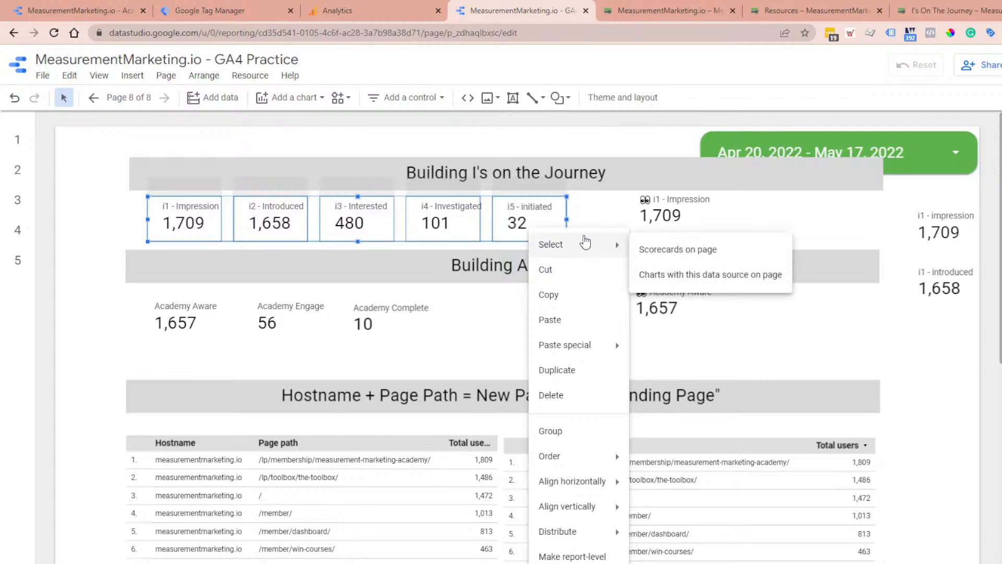
pyautogui.click(801, 228)
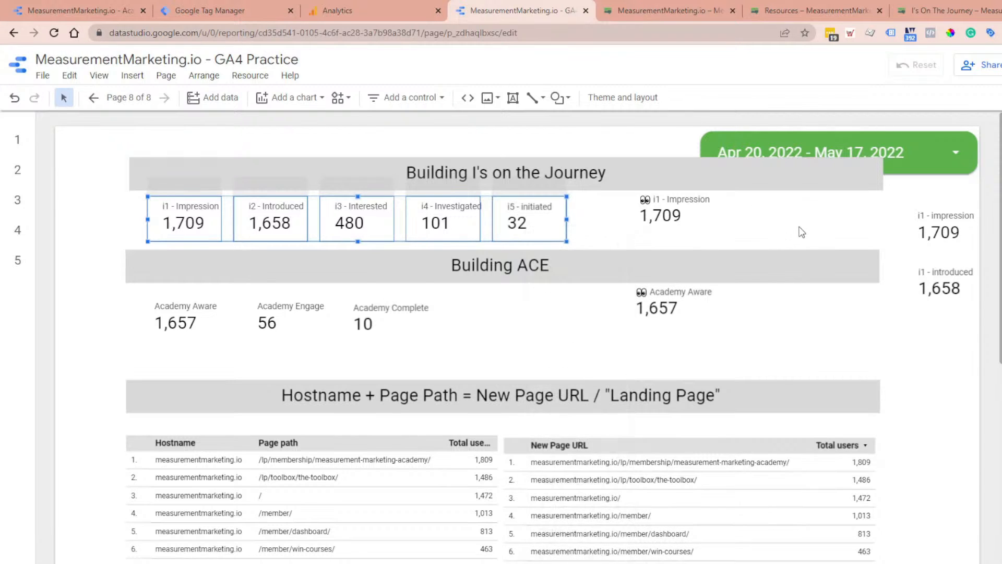
pyautogui.click(666, 213)
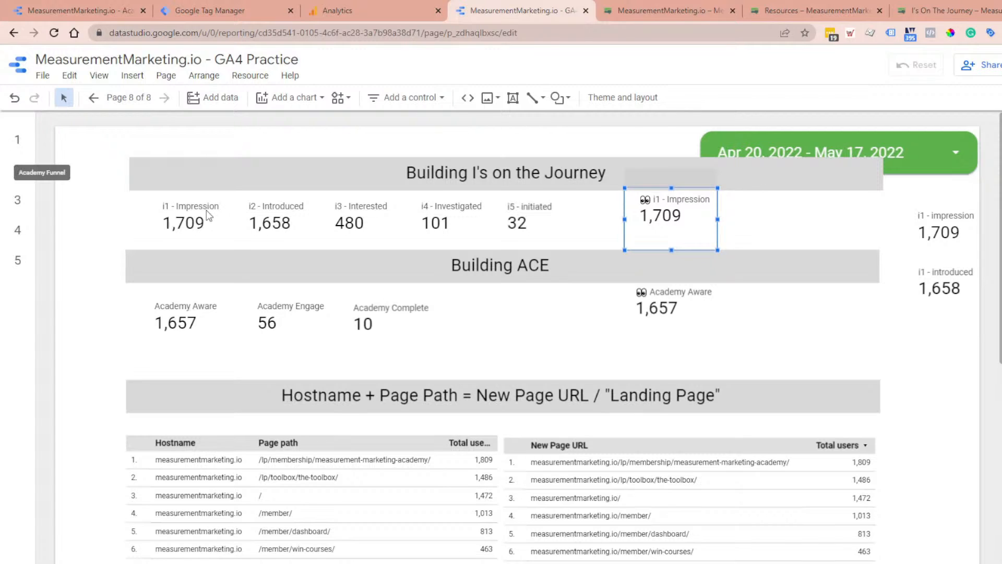
# Step: Inspect the offer page engagement funnel chart on the Academy Funnel page and return to the page with the practice scorecards
pyautogui.click(17, 139)
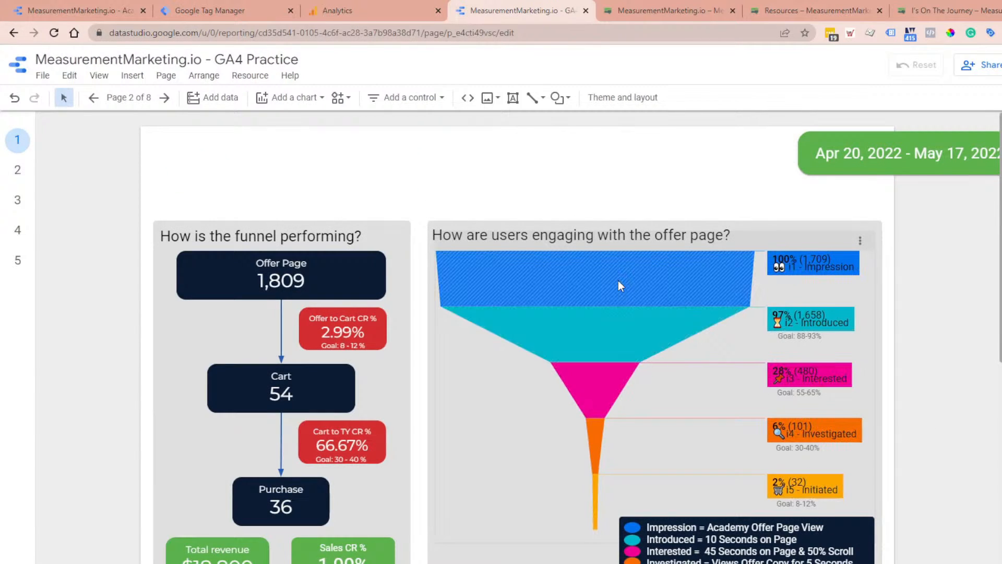
pyautogui.click(624, 318)
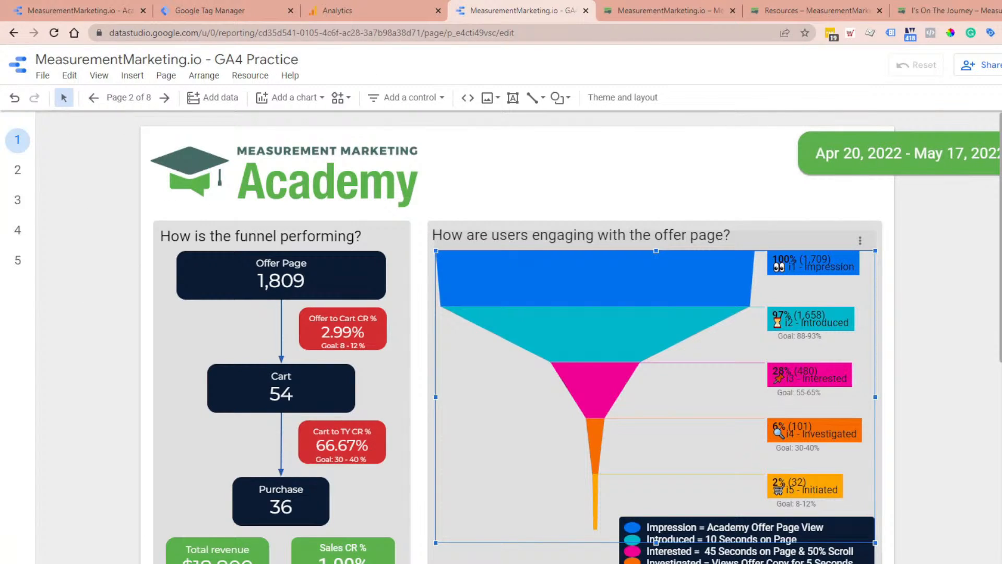
pyautogui.click(1001, 460)
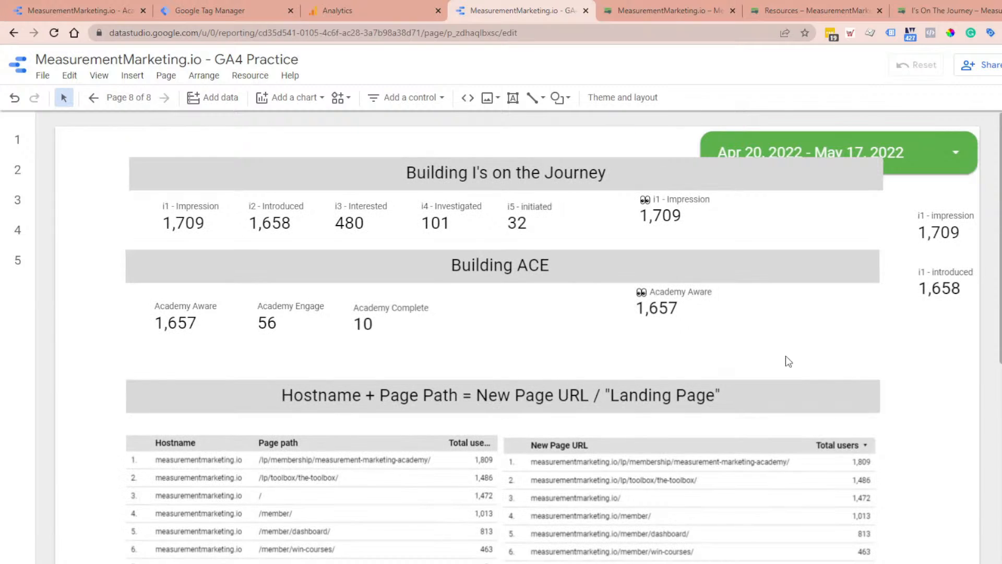
# Step: Insert a Metric Funnel community visualization in the empty space beside the Scroll Depth table on the practice page
pyautogui.click(347, 99)
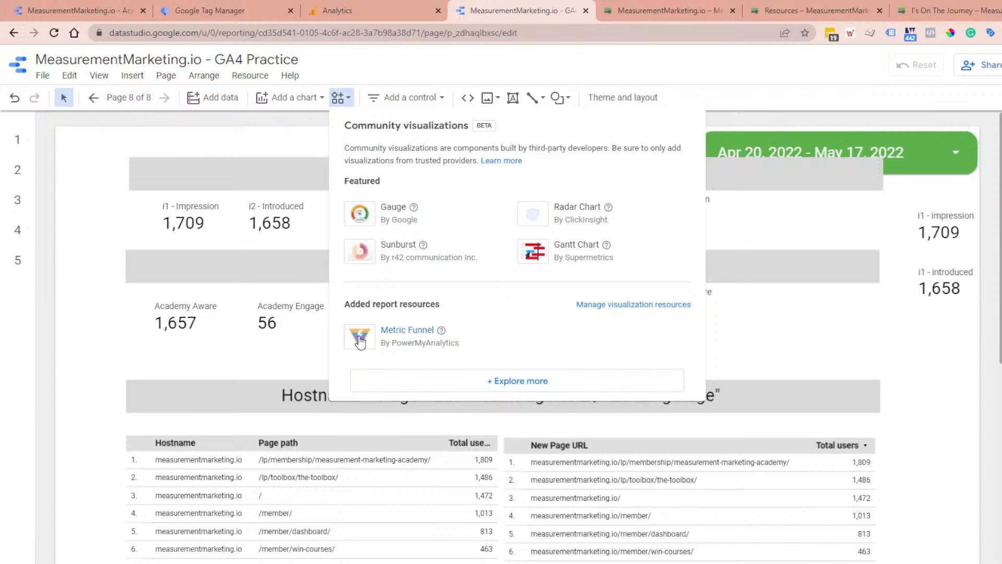
pyautogui.click(360, 339)
pyautogui.scroll(-5, 710, 414)
pyautogui.scroll(-8, 710, 414)
pyautogui.click(540, 290)
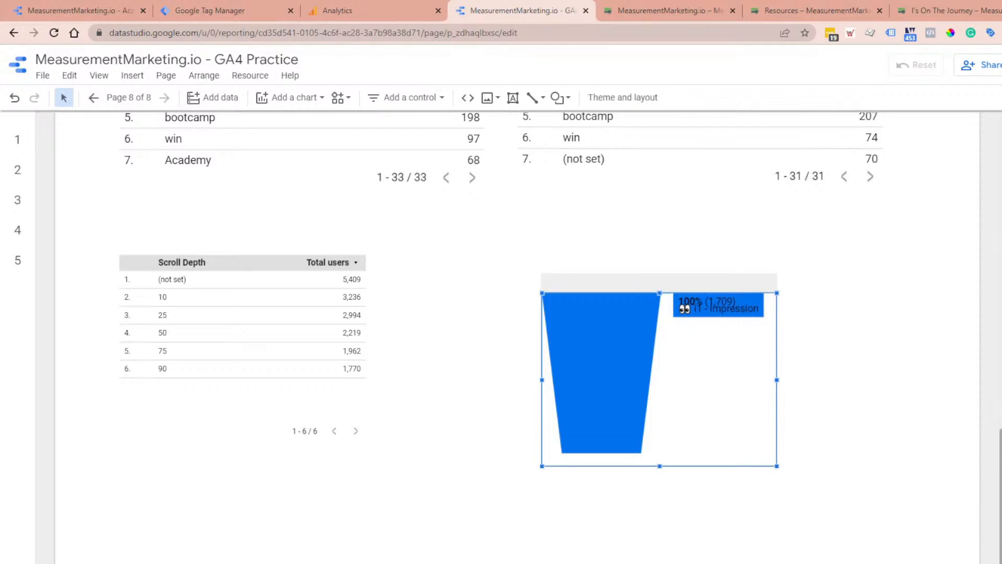
pyautogui.click(660, 379)
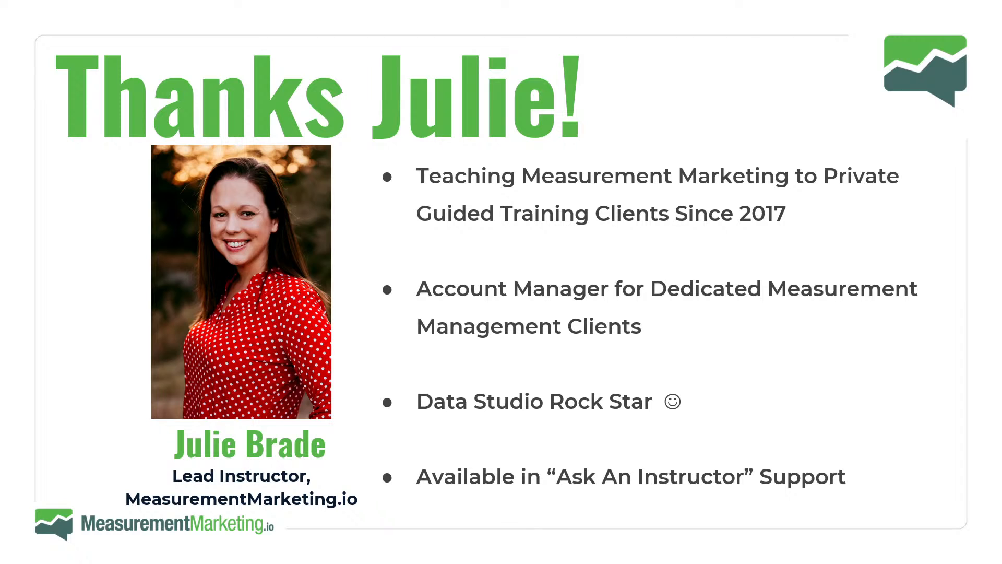